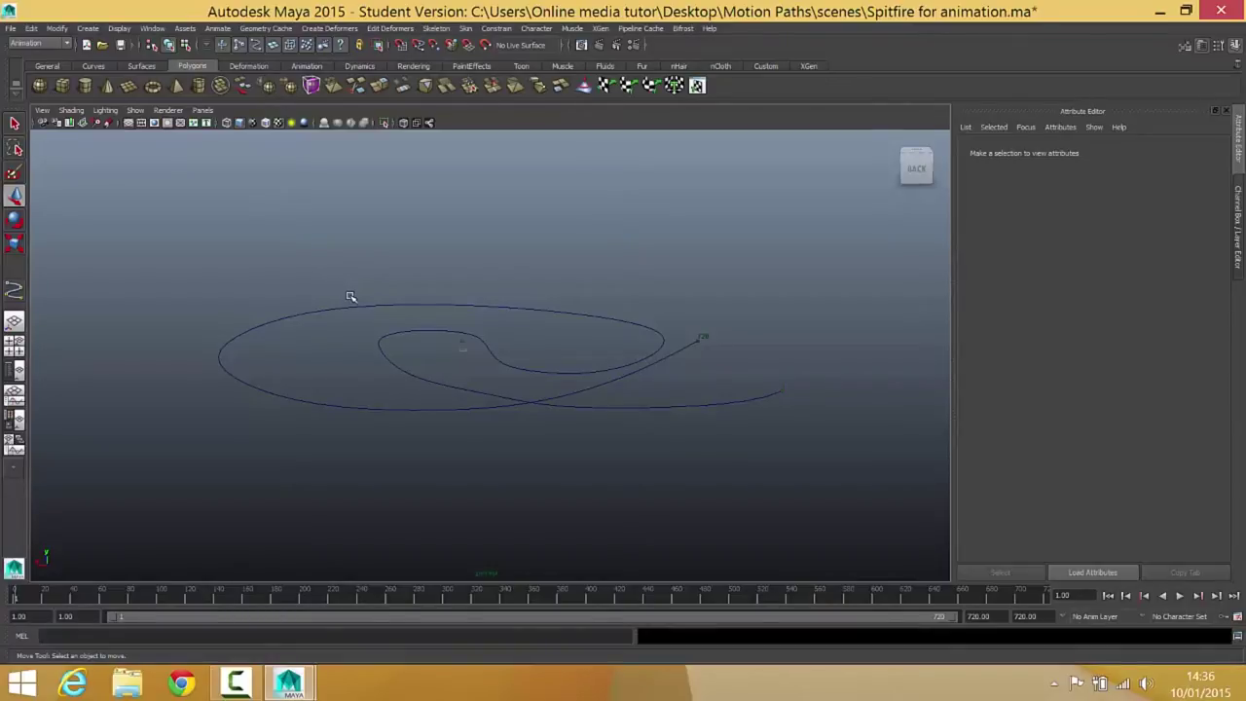
Step: In the top view, drag out polygon plane pPlane1 spanning the entire motion-path curve
{"action": "key", "text": "space"}
{"action": "key", "text": "space"}
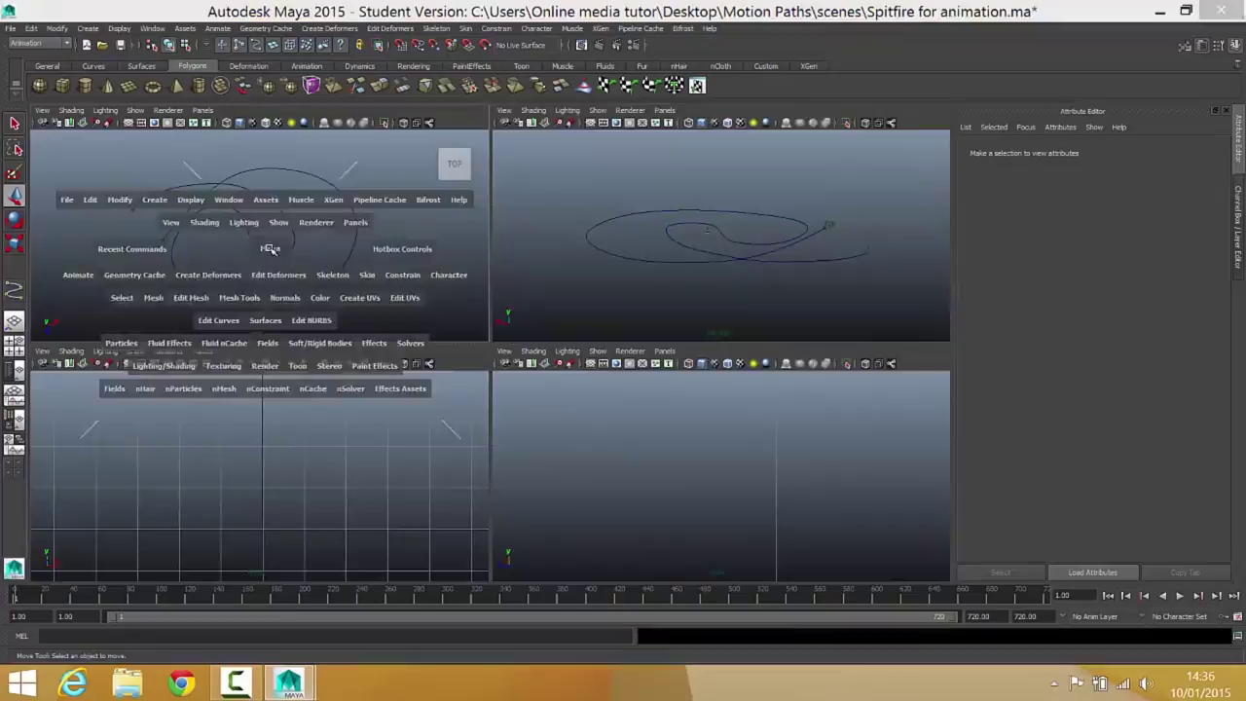
{"action": "scroll", "coordinate": [289, 256], "scroll_direction": "down", "scroll_amount": 3}
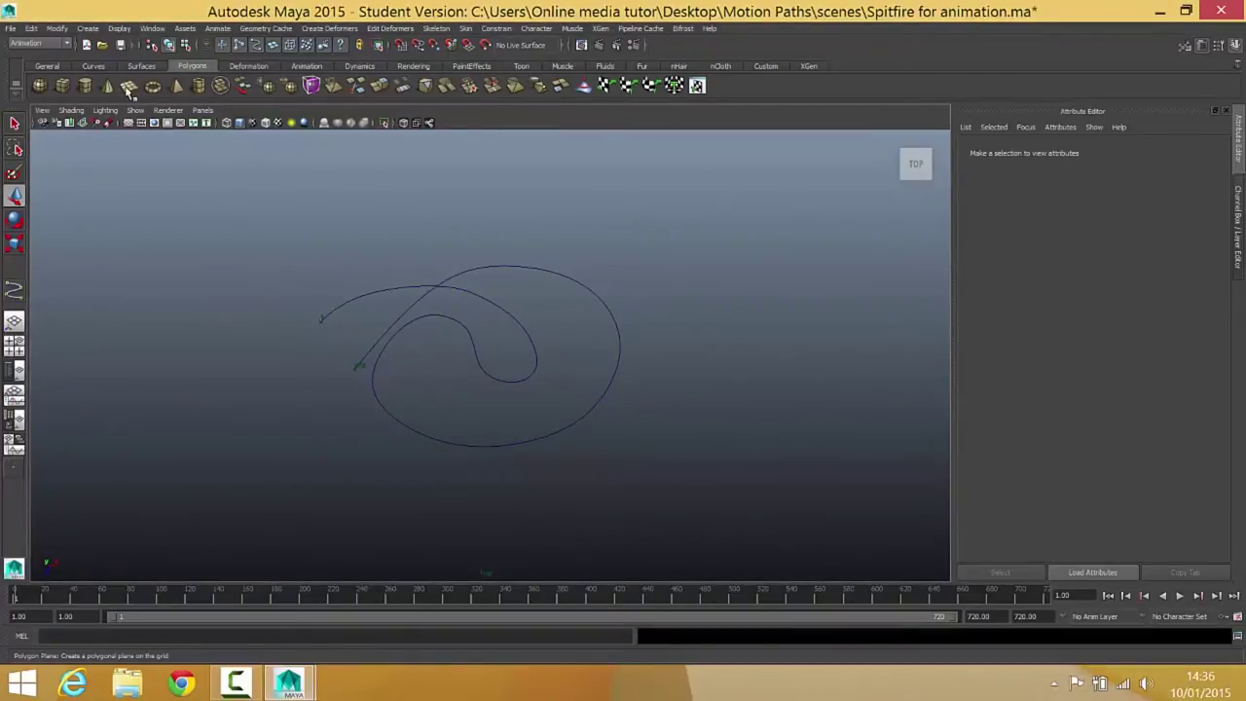
{"action": "left_click", "coordinate": [129, 88]}
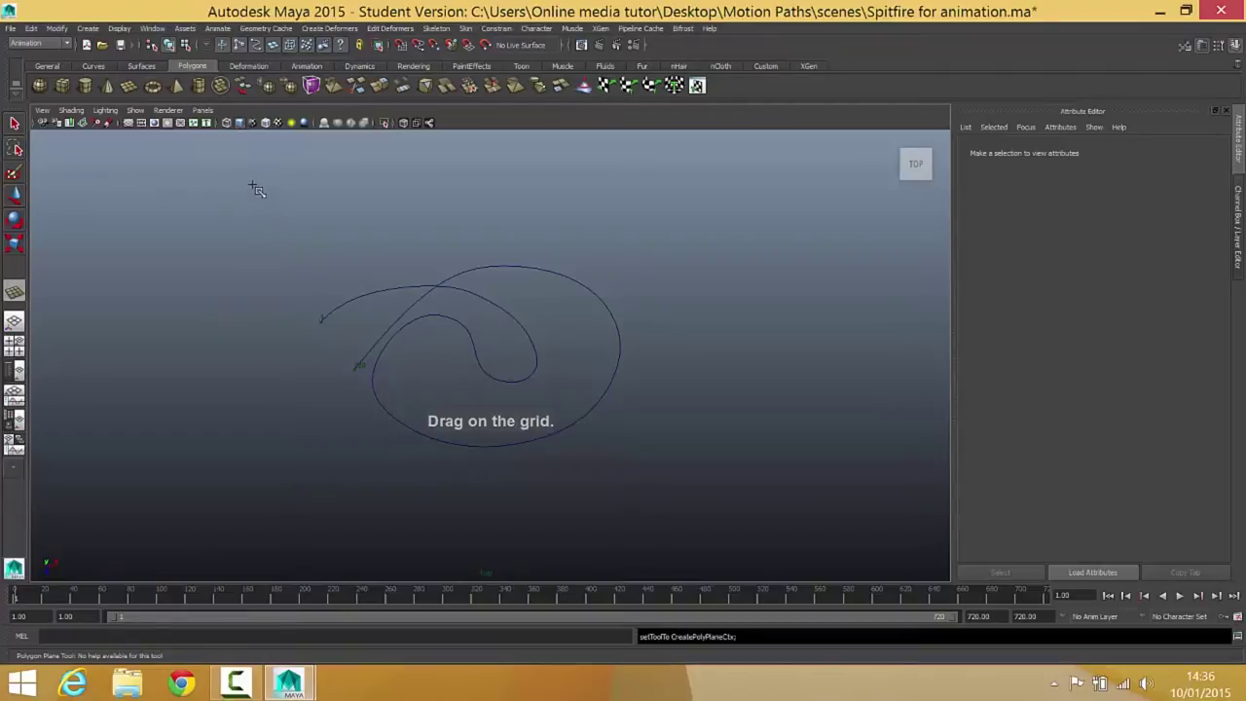
{"action": "left_click_drag", "start_coordinate": [250, 187], "coordinate": [759, 553]}
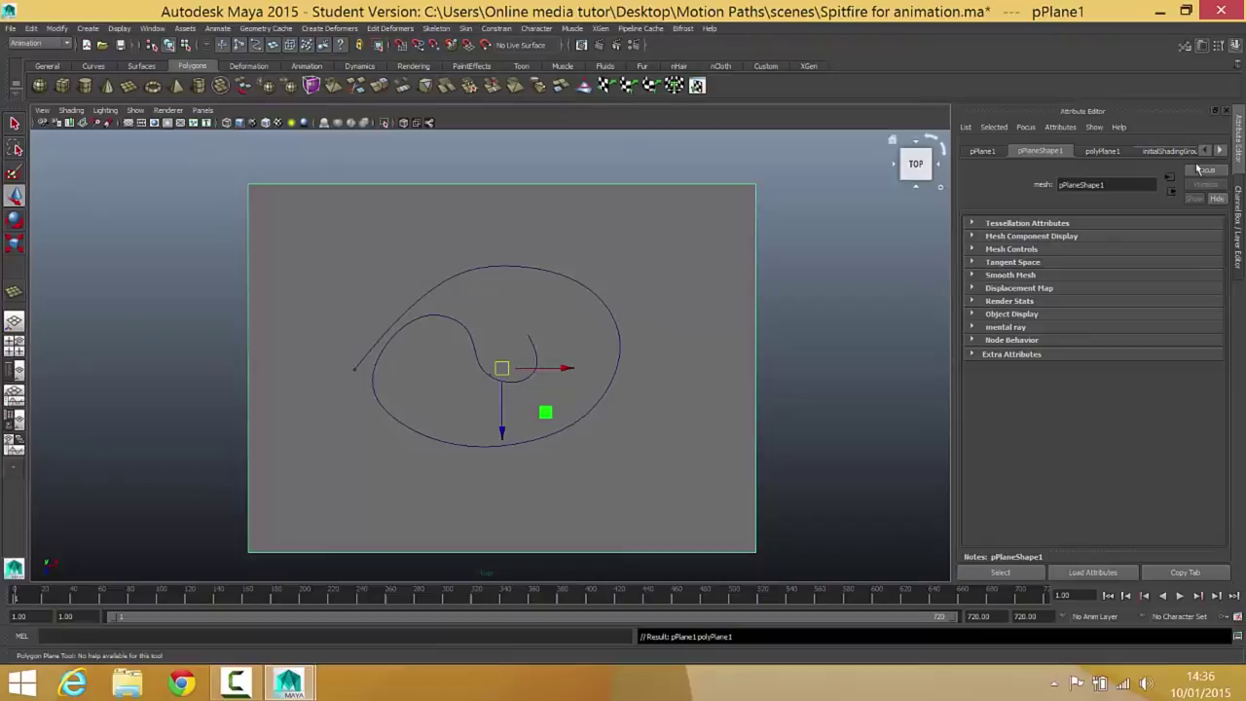
Step: Set polyPlane1's Width and Height to 3200 and both Subdivisions to 100
{"action": "left_click", "coordinate": [1239, 205]}
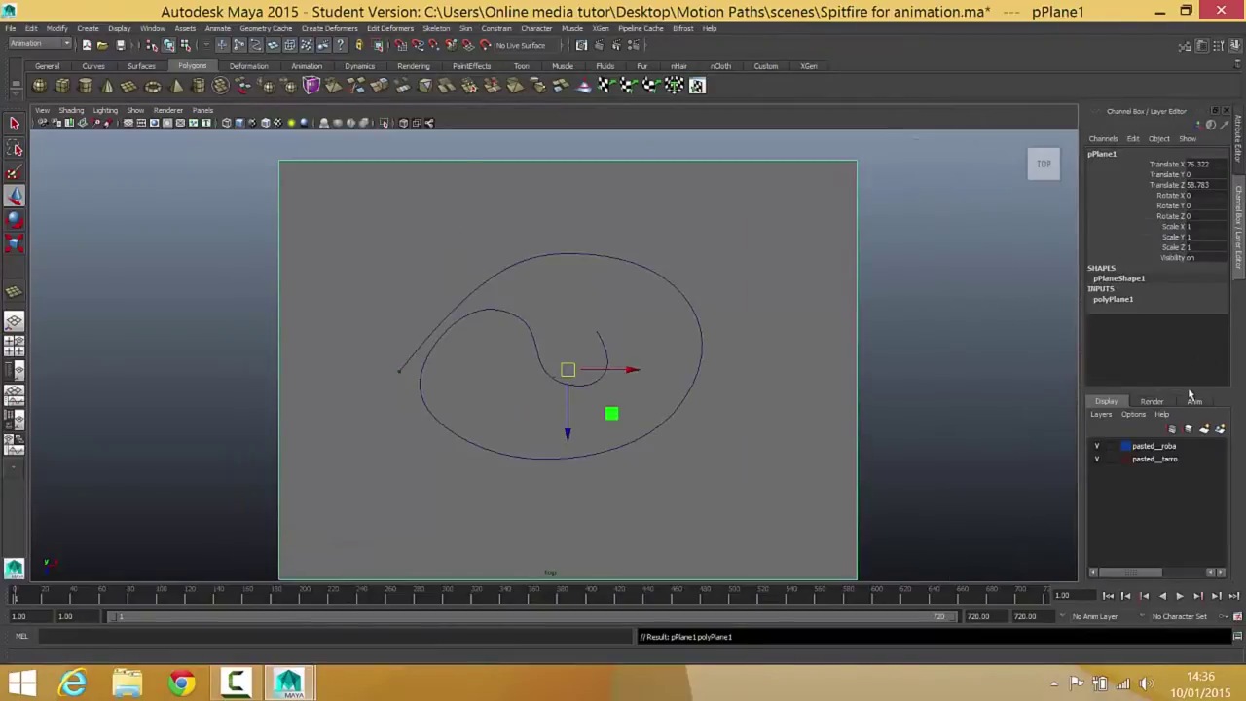
{"action": "left_click", "coordinate": [1118, 300]}
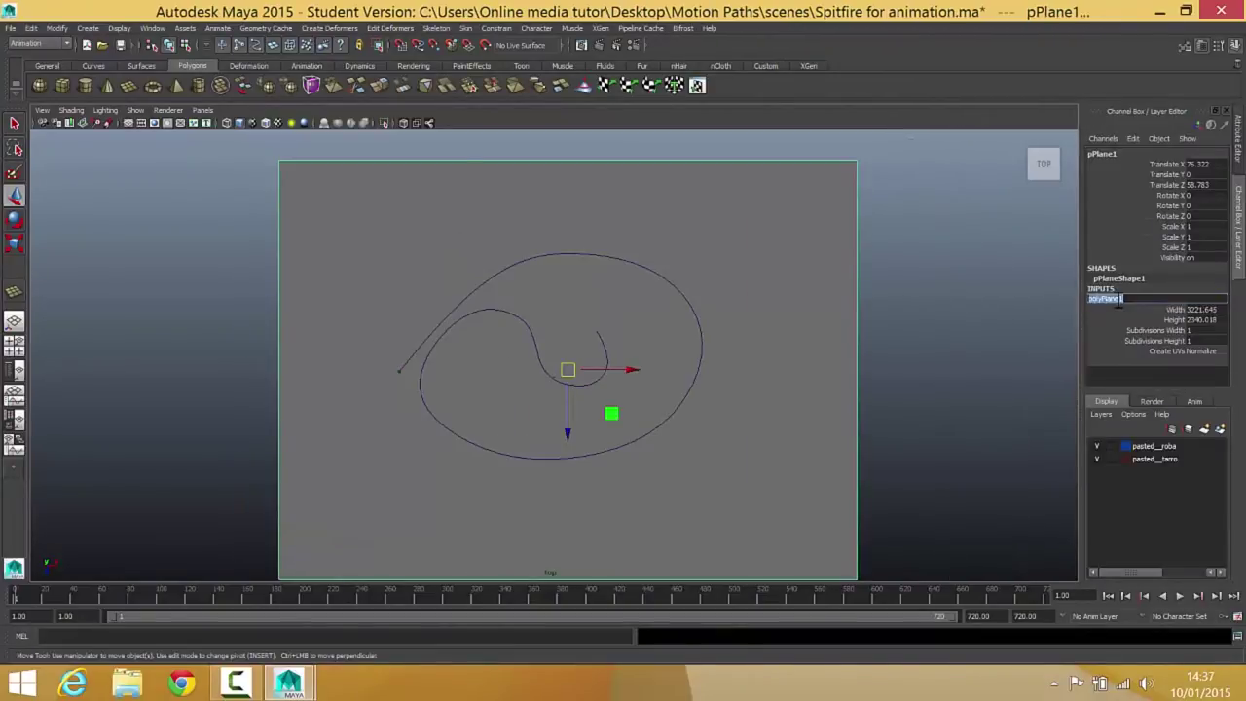
{"action": "double_click", "coordinate": [1203, 309]}
{"action": "type", "text": "3200"}
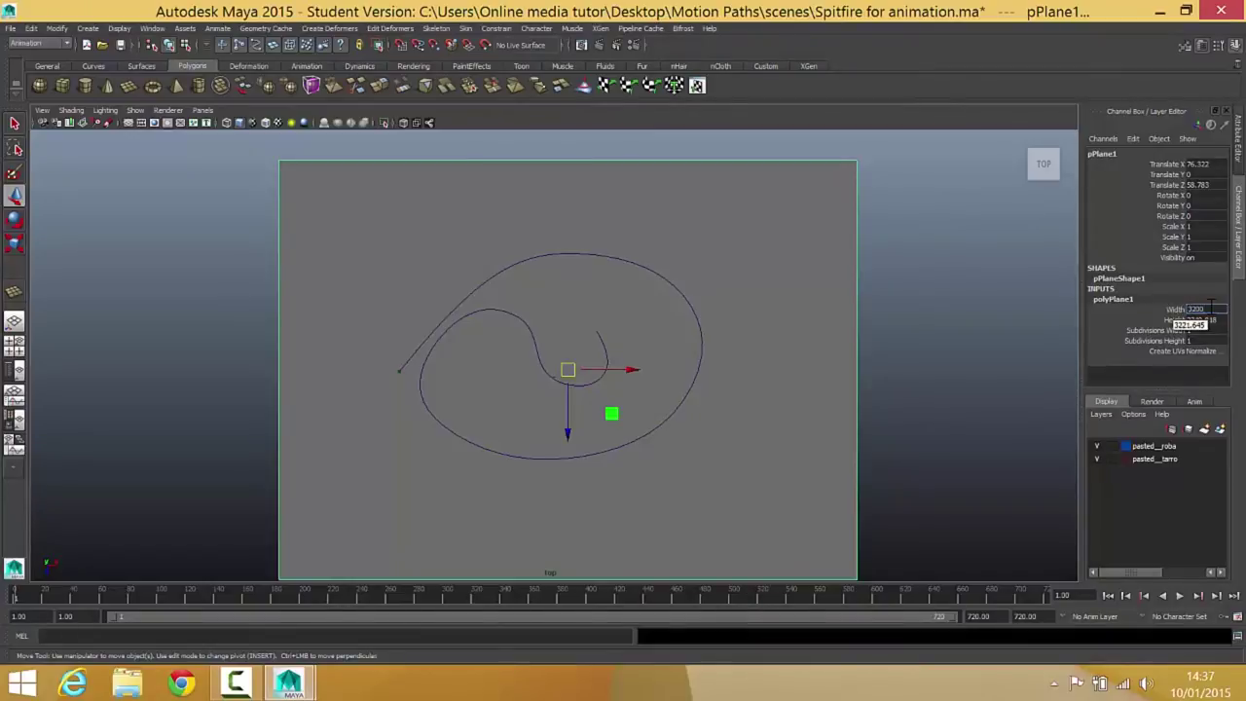
{"action": "key", "text": "Return"}
{"action": "double_click", "coordinate": [1209, 320]}
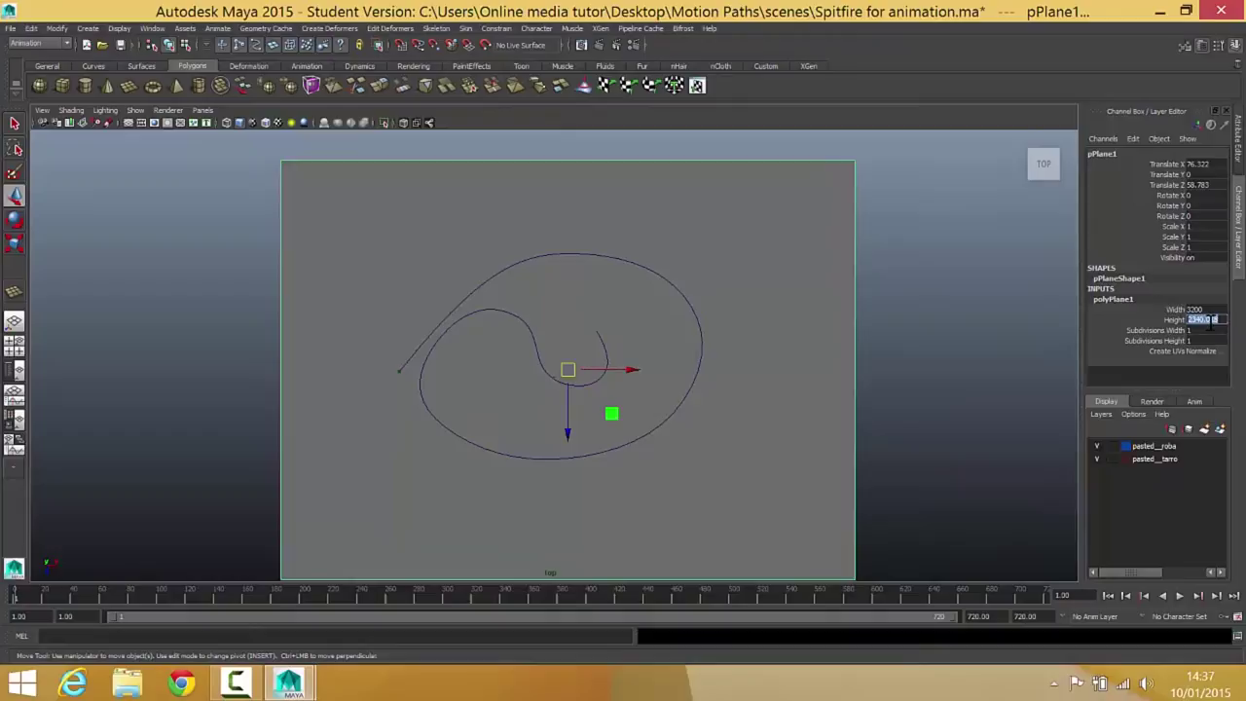
{"action": "key", "text": "Return"}
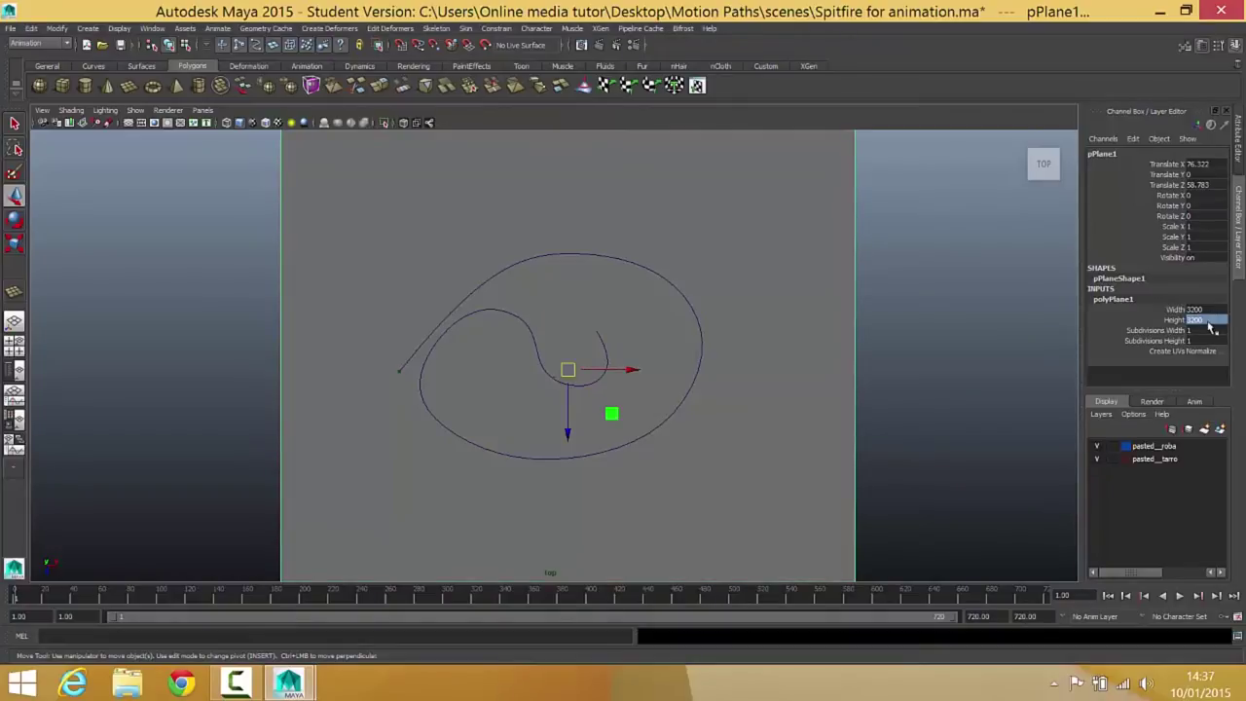
{"action": "left_click_drag", "start_coordinate": [1202, 331], "coordinate": [1199, 340]}
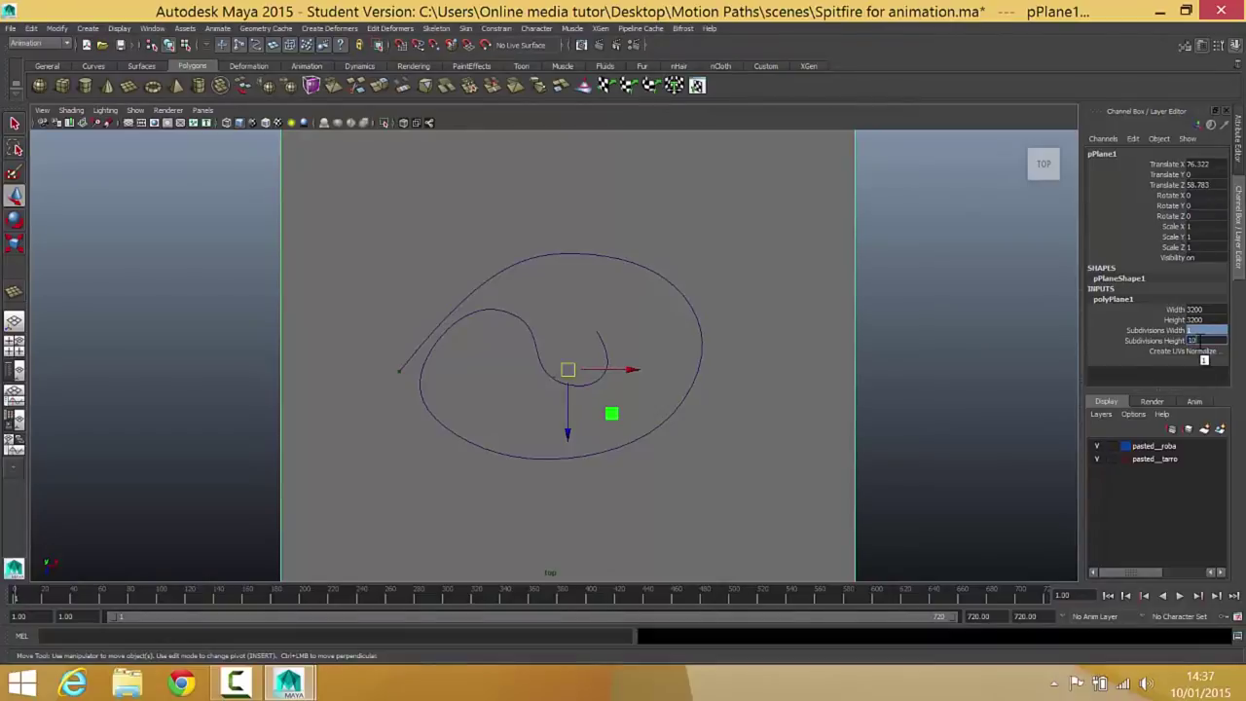
{"action": "type", "text": "100"}
{"action": "key", "text": "Return"}
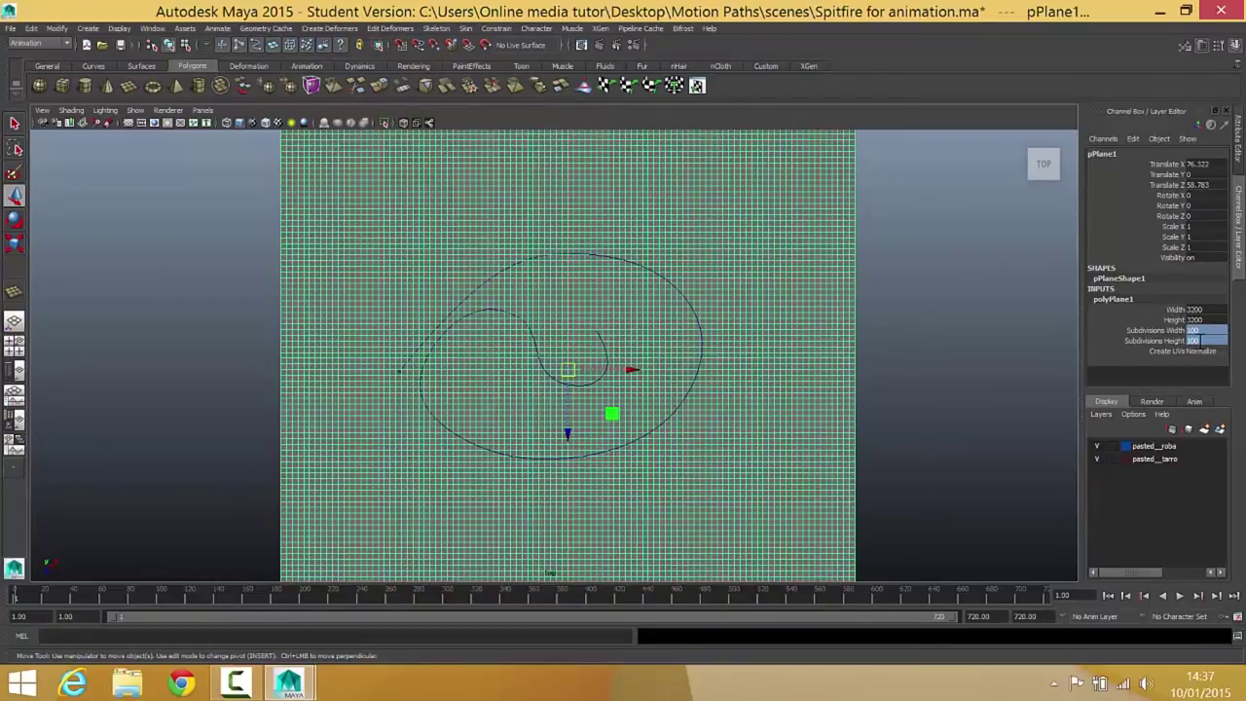
Step: In the perspective view, move the plane down beneath the curve to Translate Y -303.154
{"action": "key", "text": "space"}
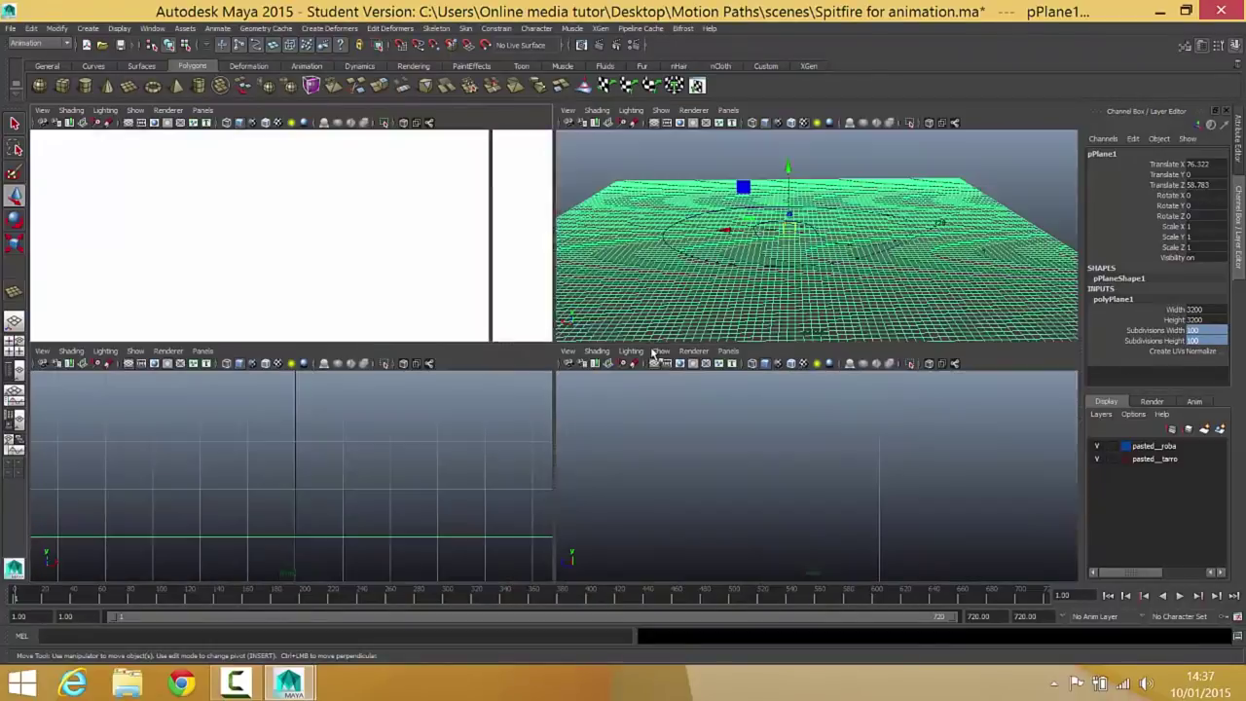
{"action": "key", "text": "space"}
{"action": "scroll", "coordinate": [584, 301], "scroll_direction": "down", "scroll_amount": 2}
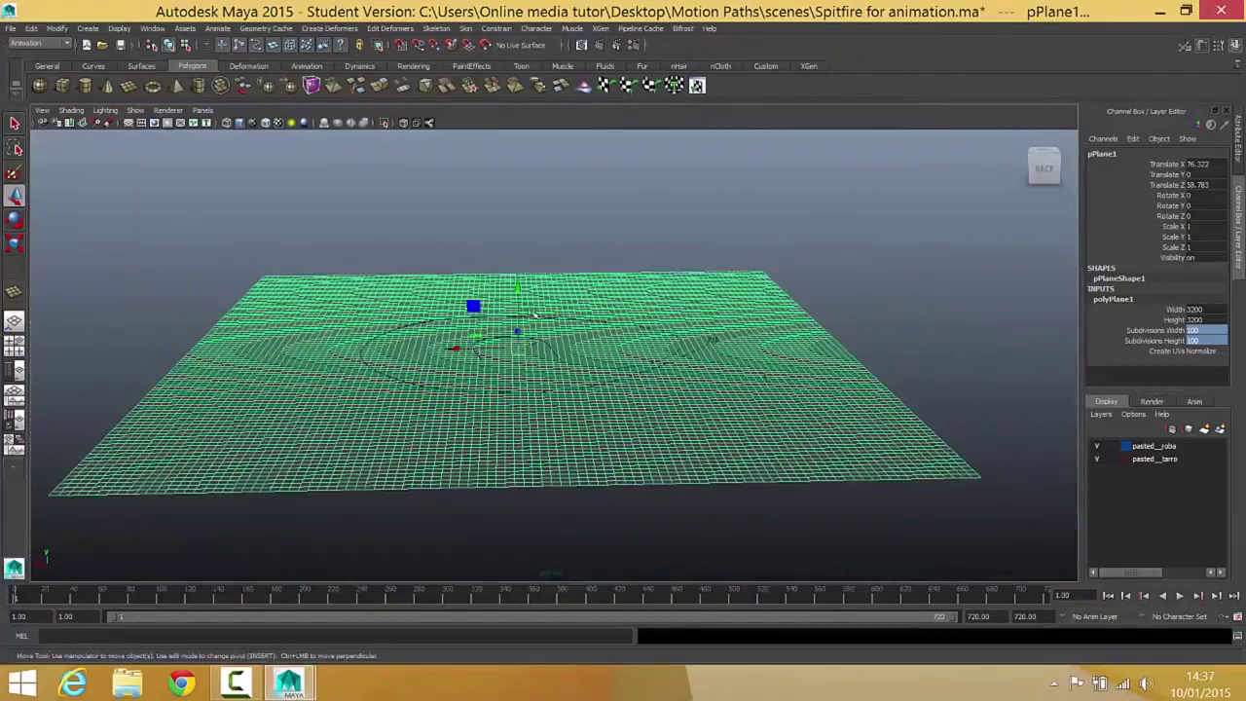
{"action": "left_click_drag", "start_coordinate": [522, 289], "coordinate": [545, 356]}
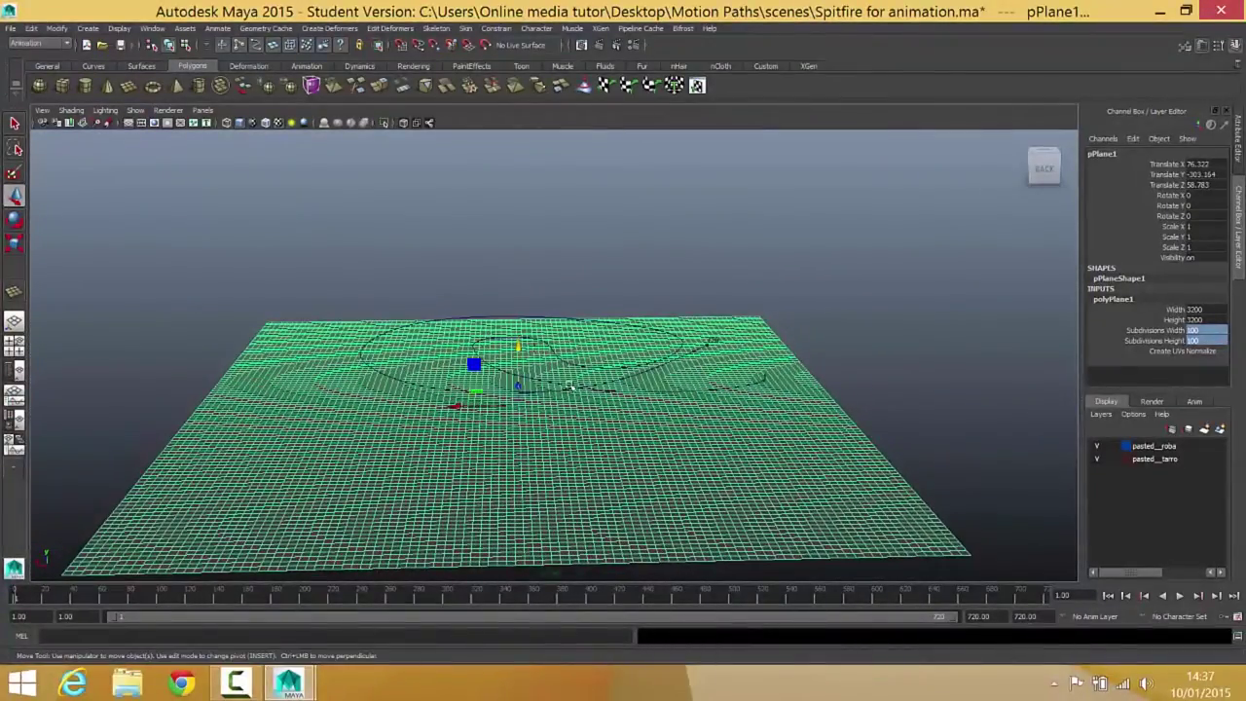
{"action": "left_click_drag", "start_coordinate": [756, 439], "coordinate": [567, 337], "text": "alt"}
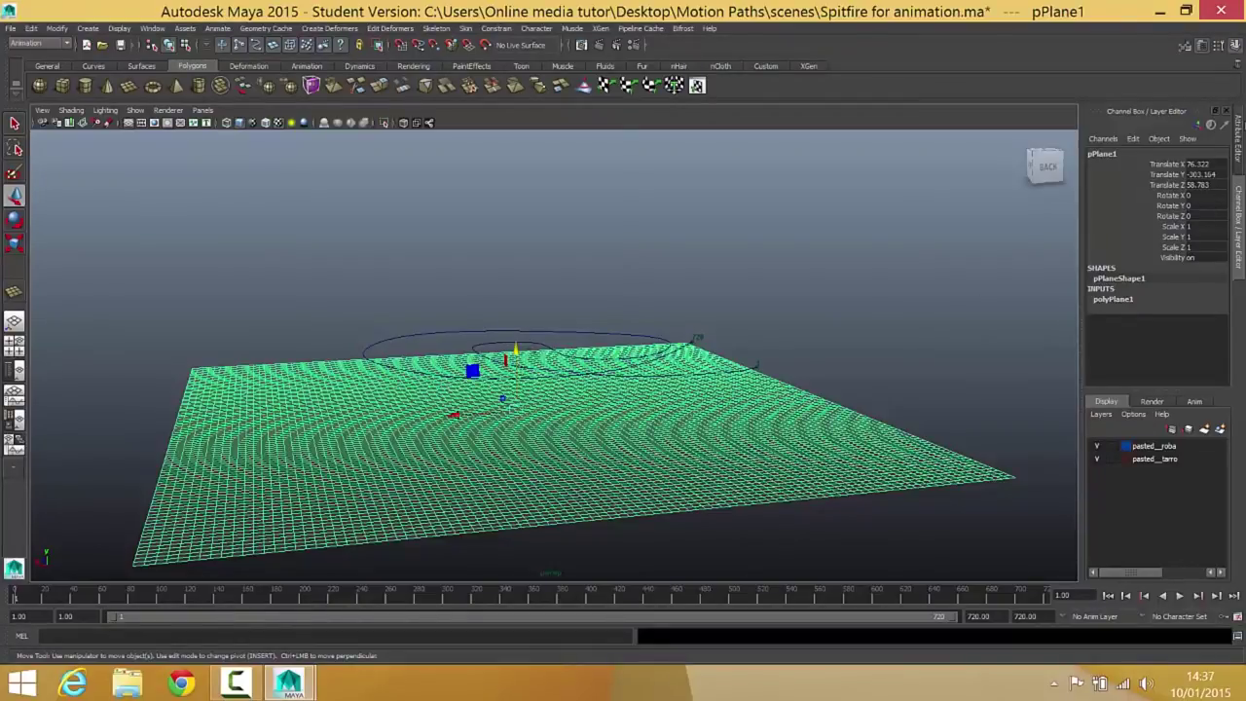
Step: Rename pPlane1 to Terrain in the Channel Box
{"action": "left_click", "coordinate": [1240, 131]}
{"action": "double_click", "coordinate": [1110, 185]}
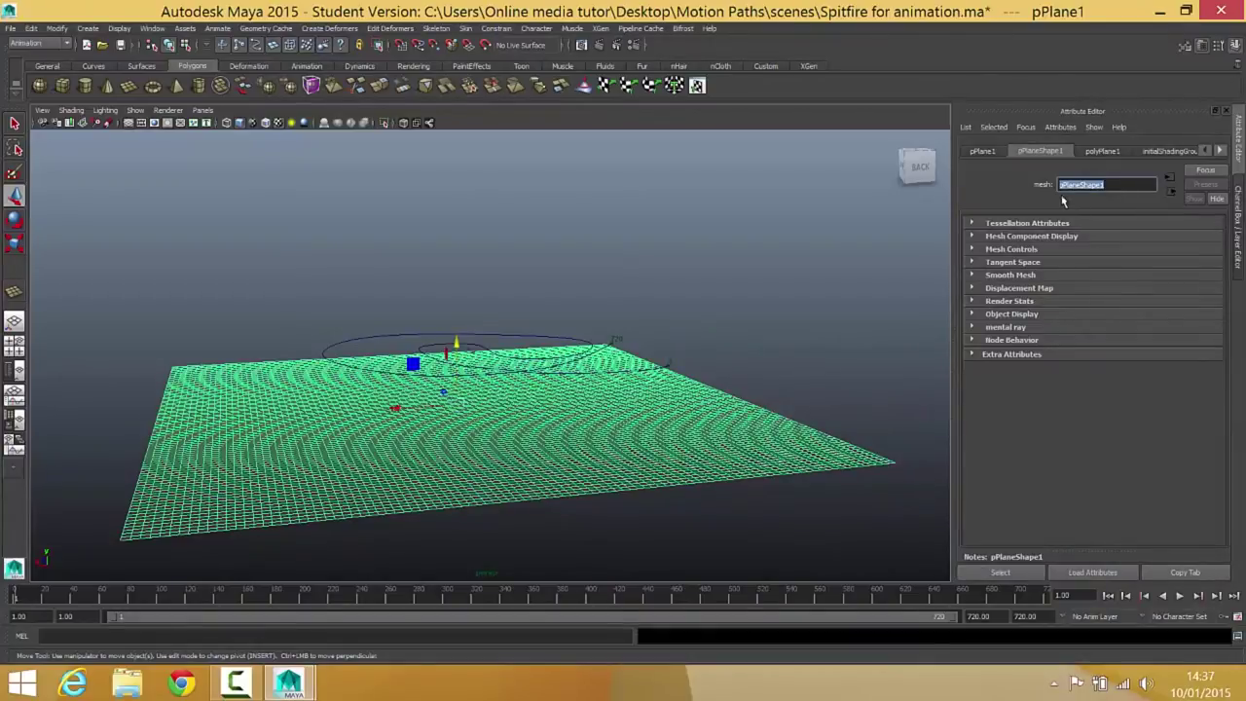
{"action": "left_click", "coordinate": [1237, 208]}
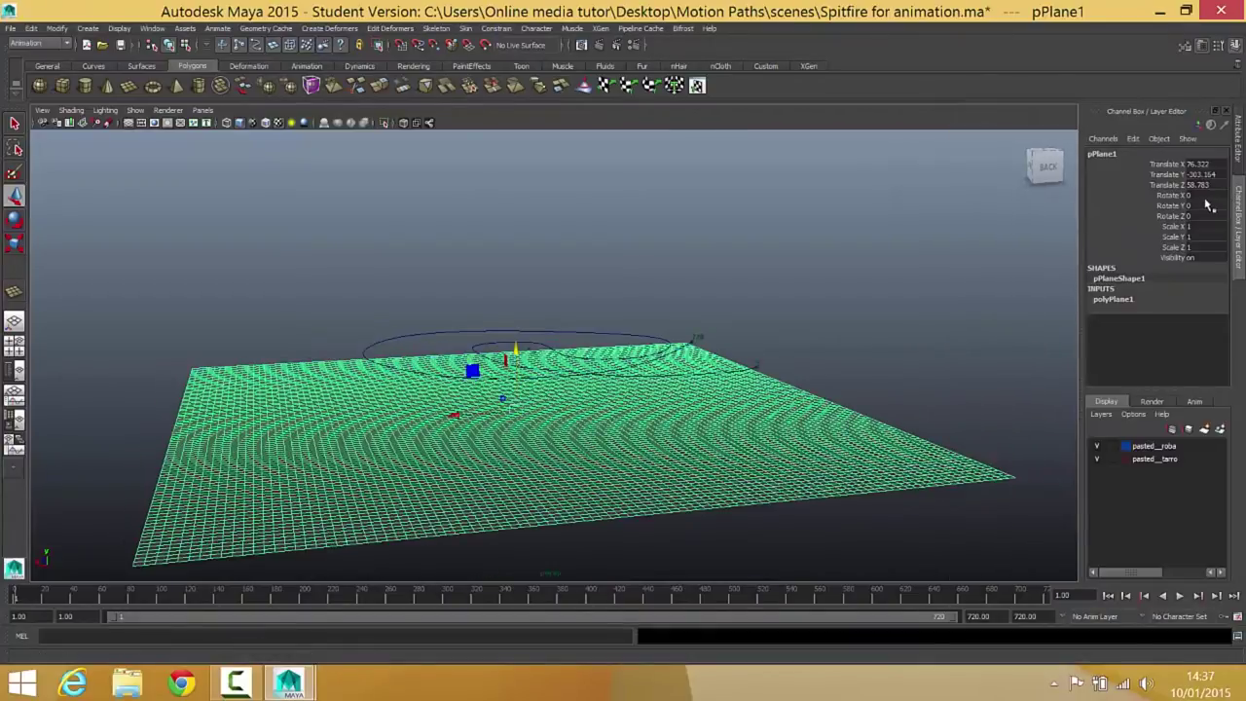
{"action": "double_click", "coordinate": [1105, 156]}
{"action": "type", "text": "Terrain"}
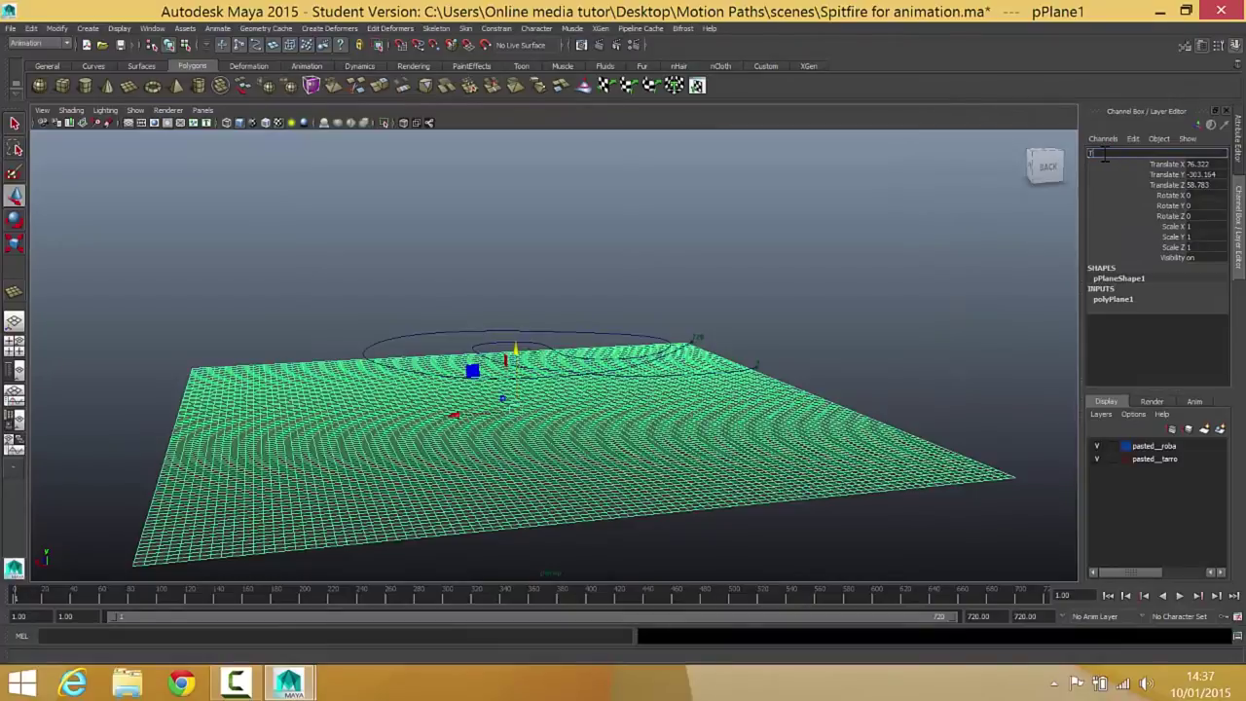
{"action": "key", "text": "Return"}
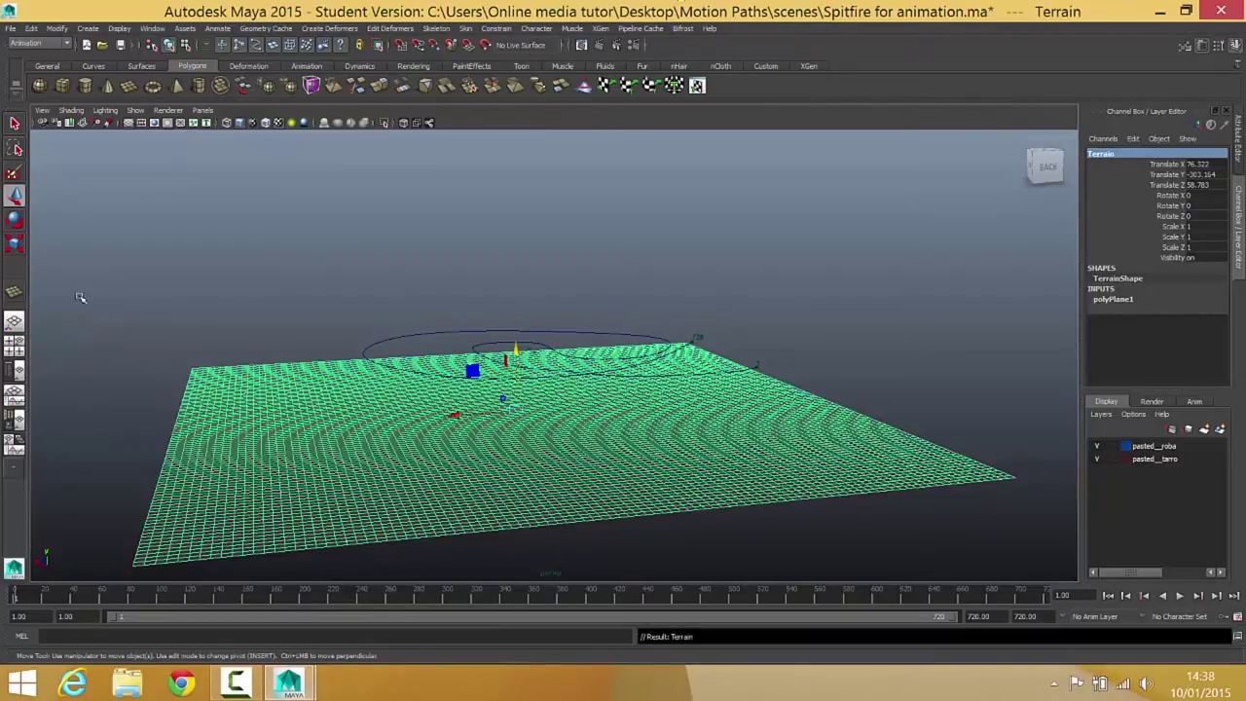
Step: Reset the Sculpt Geometry Tool and set it to Pull with Max. displacement 320
{"action": "double_click", "coordinate": [584, 86]}
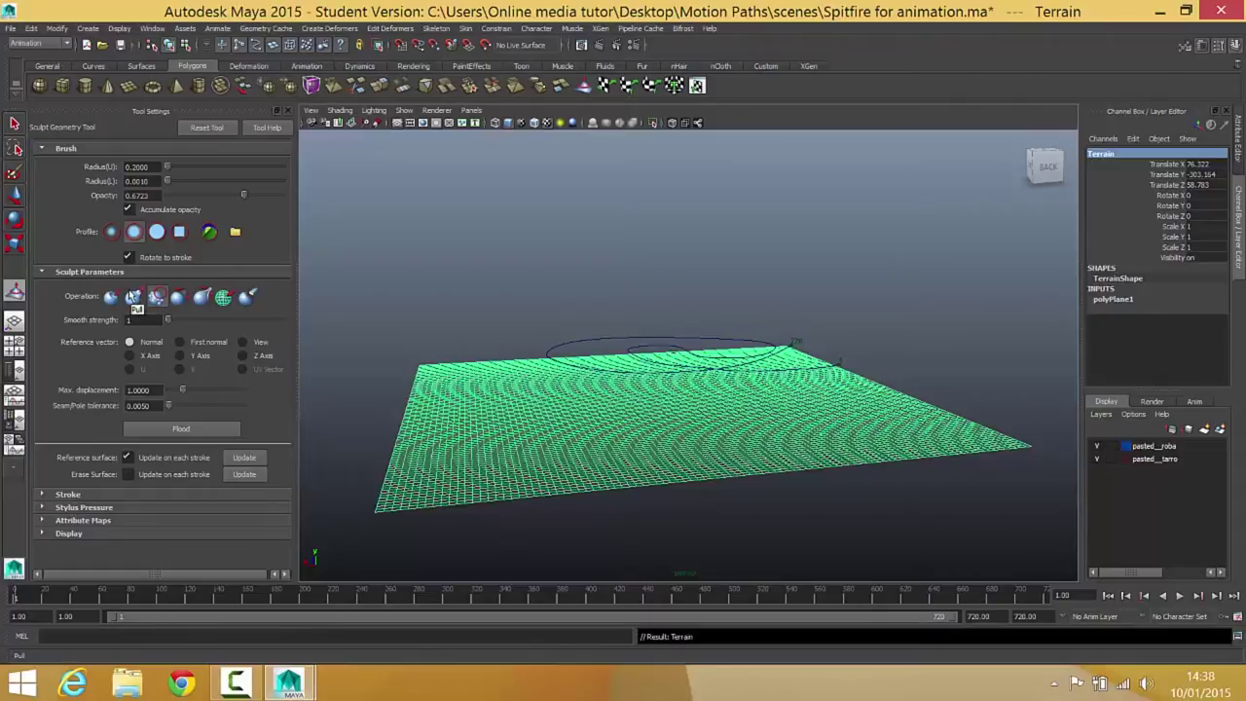
{"action": "left_click", "coordinate": [199, 129]}
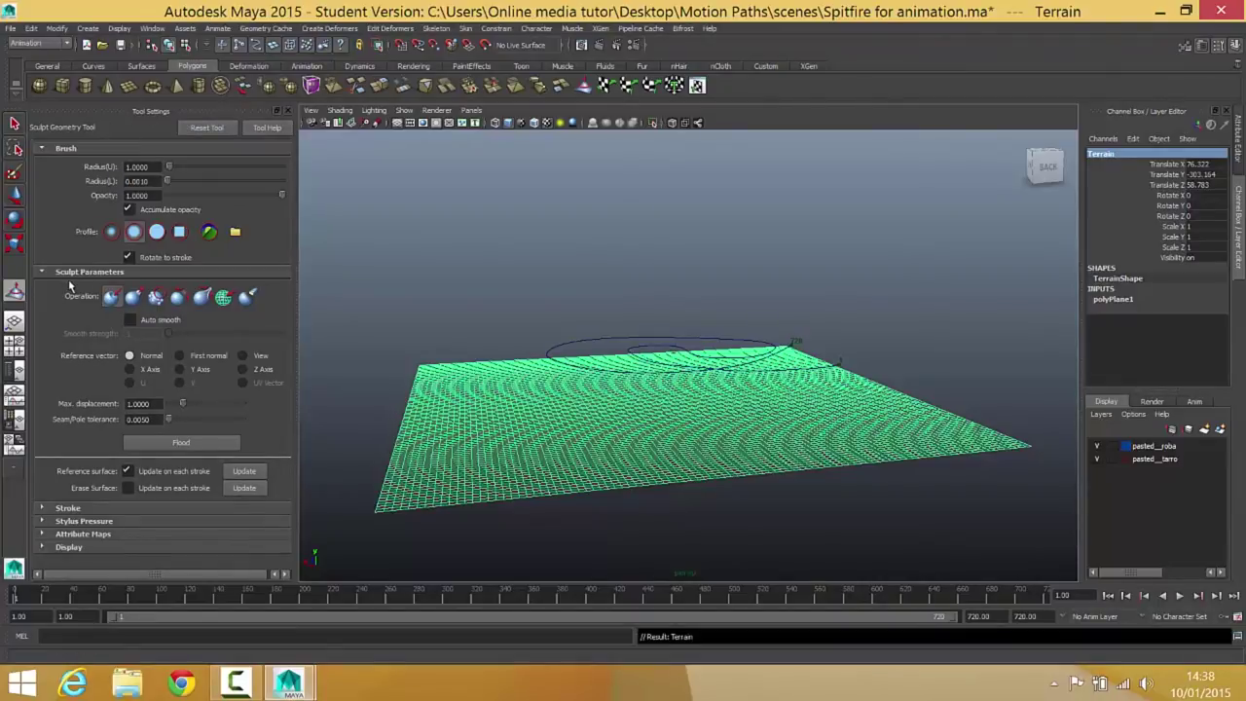
{"action": "left_click", "coordinate": [133, 298]}
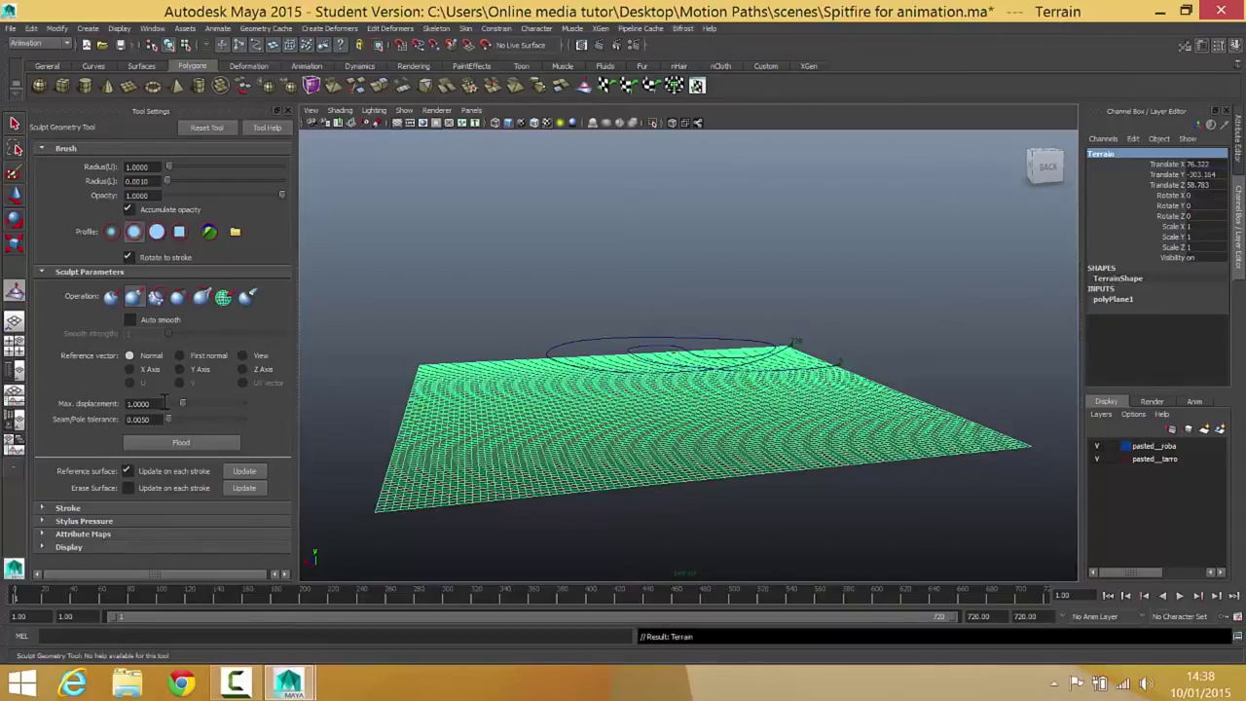
{"action": "double_click", "coordinate": [144, 403]}
{"action": "type", "text": "320"}
{"action": "key", "text": "Return"}
Step: Under Attribute Maps, choose heightmap.jpg from sourceimages in the Import dialog
{"action": "left_click", "coordinate": [58, 534]}
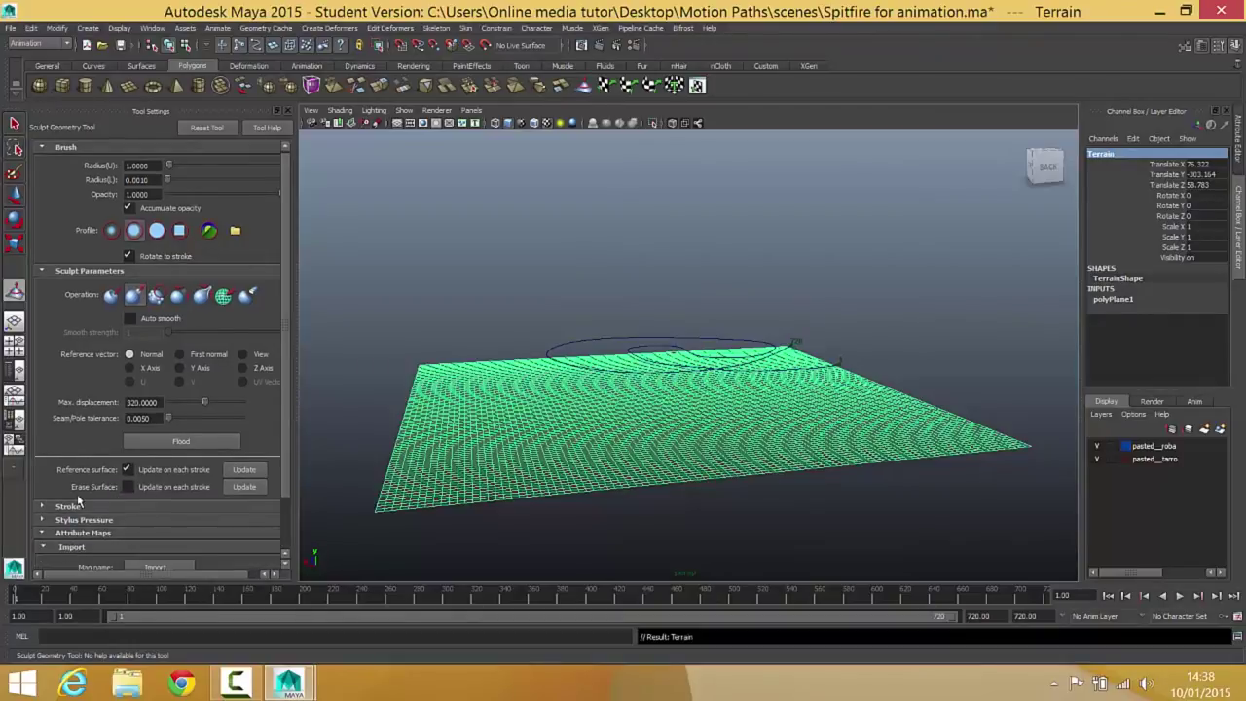
{"action": "scroll", "coordinate": [107, 511], "scroll_direction": "down", "scroll_amount": 1}
{"action": "left_click", "coordinate": [152, 526]}
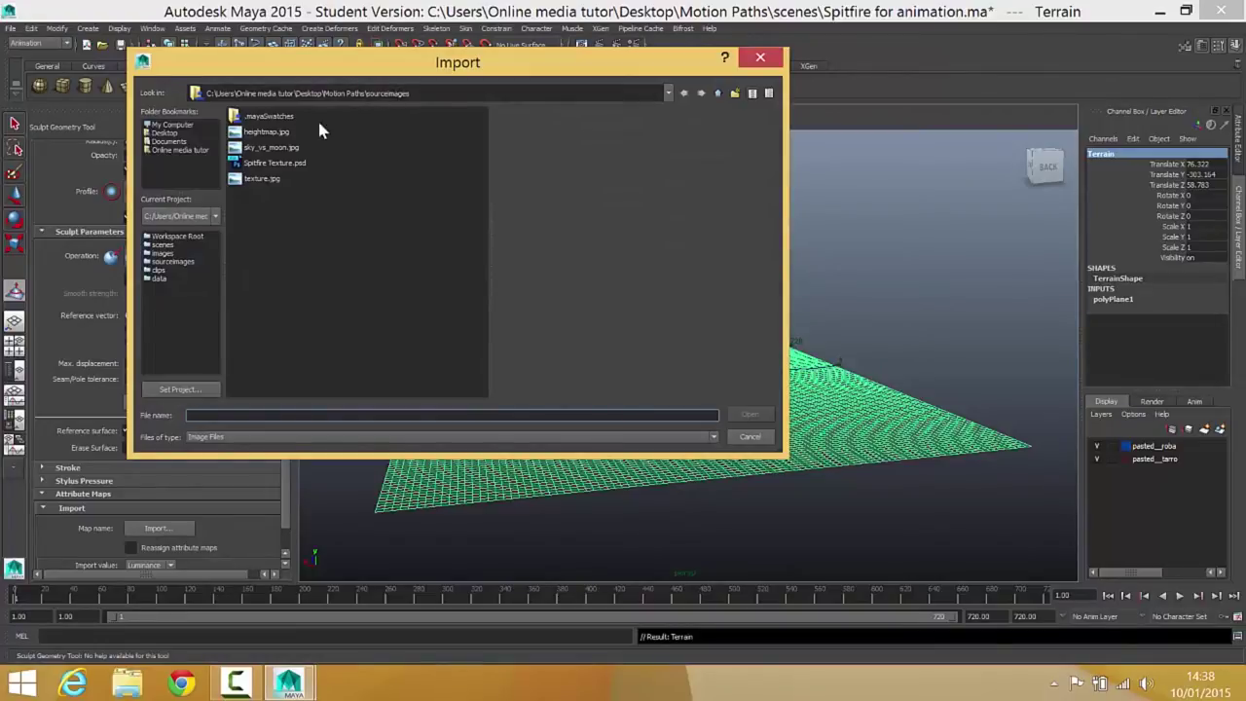
{"action": "left_click", "coordinate": [268, 133]}
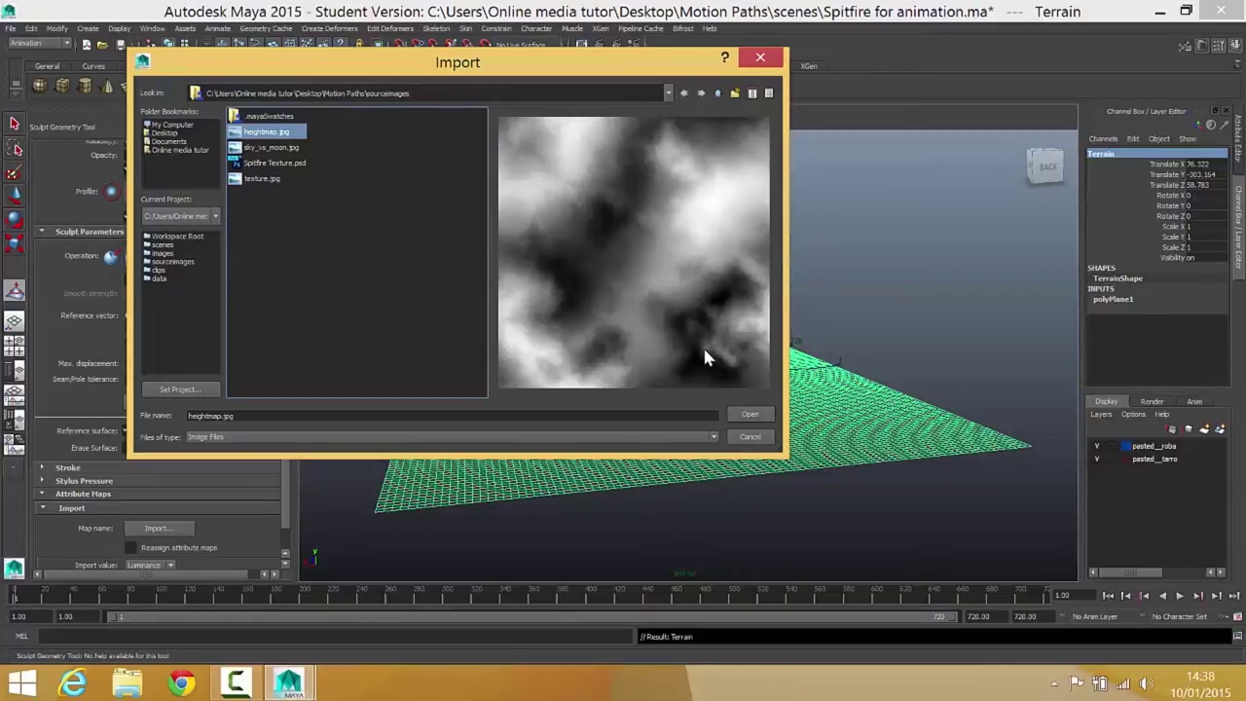
Step: Import heightmap.jpg to displace Terrain into hills, then close the sculpting tool settings
{"action": "left_click", "coordinate": [748, 414]}
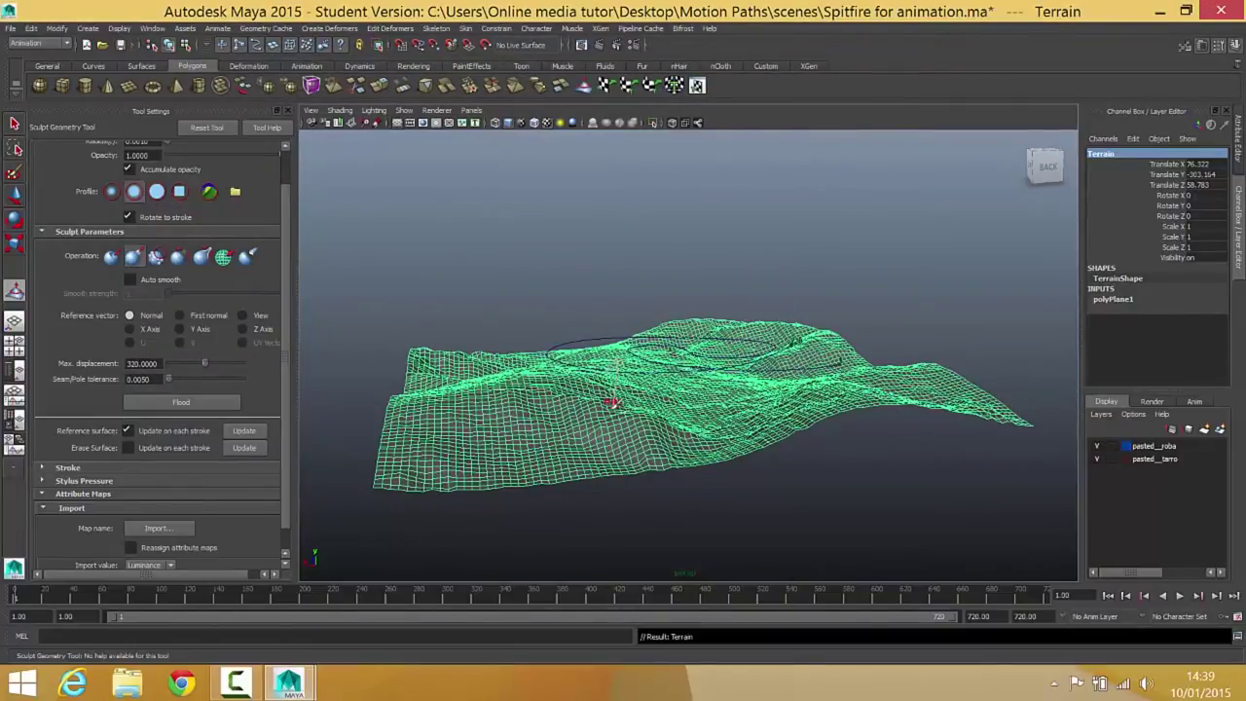
{"action": "mouse_move", "coordinate": [608, 409]}
{"action": "left_mouse_down", "text": "alt"}
{"action": "mouse_move", "coordinate": [732, 438]}
{"action": "mouse_move", "coordinate": [764, 404]}
{"action": "mouse_move", "coordinate": [802, 407]}
{"action": "mouse_move", "coordinate": [587, 406]}
{"action": "left_mouse_up", "text": "alt"}
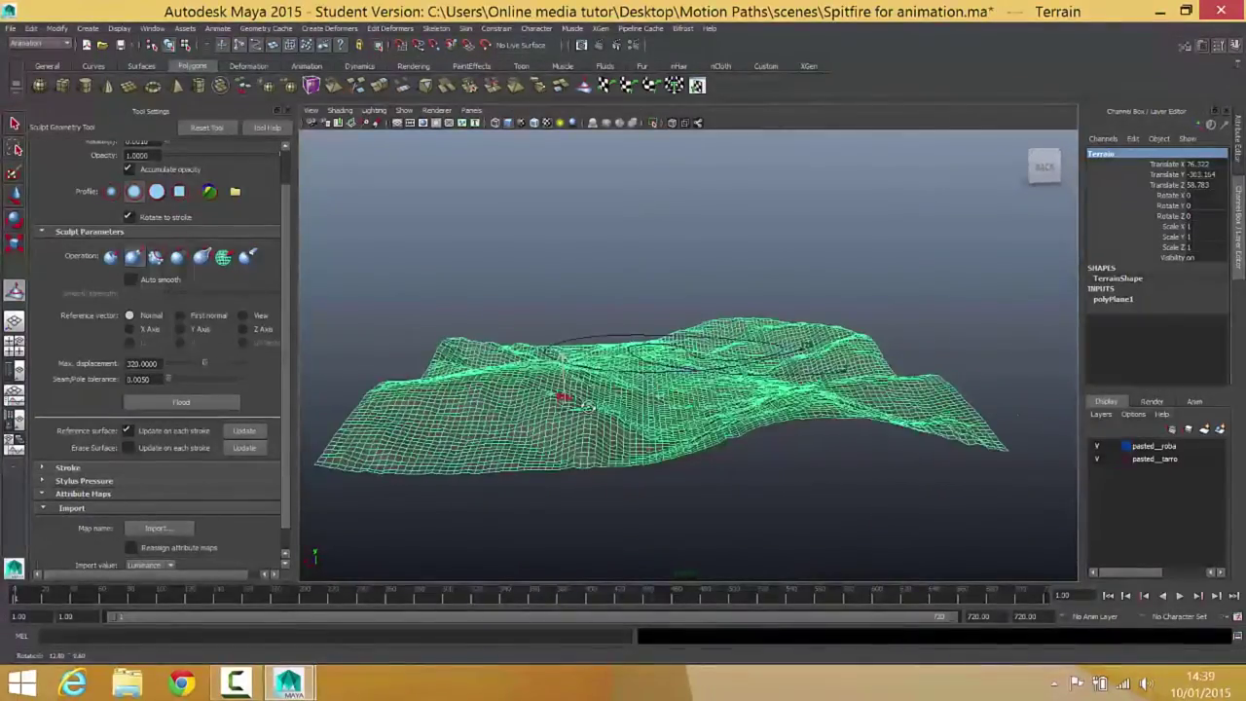
{"action": "left_click", "coordinate": [281, 111]}
{"action": "left_click_drag", "start_coordinate": [134, 287], "coordinate": [259, 289], "text": "alt"}
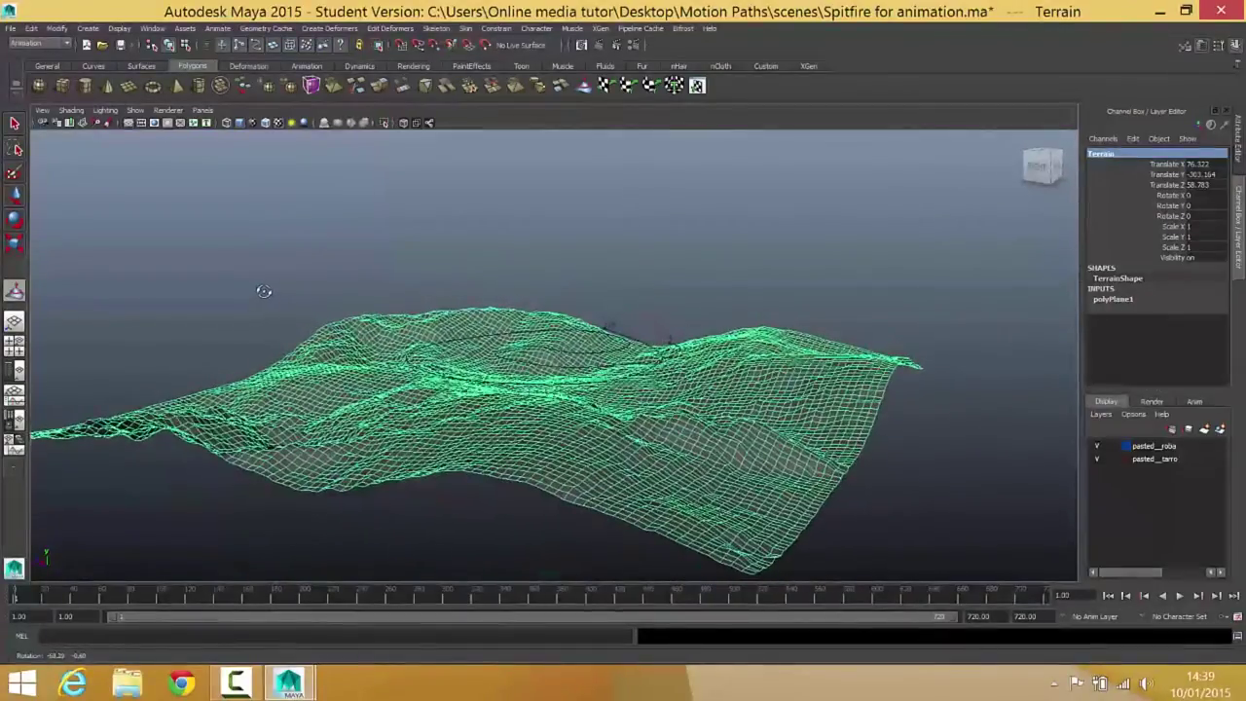
Step: Stretch Terrain to Scale Y 1.724 and lower it to Translate Y -505.047
{"action": "left_click", "coordinate": [14, 245]}
{"action": "left_click_drag", "start_coordinate": [526, 364], "coordinate": [623, 353]}
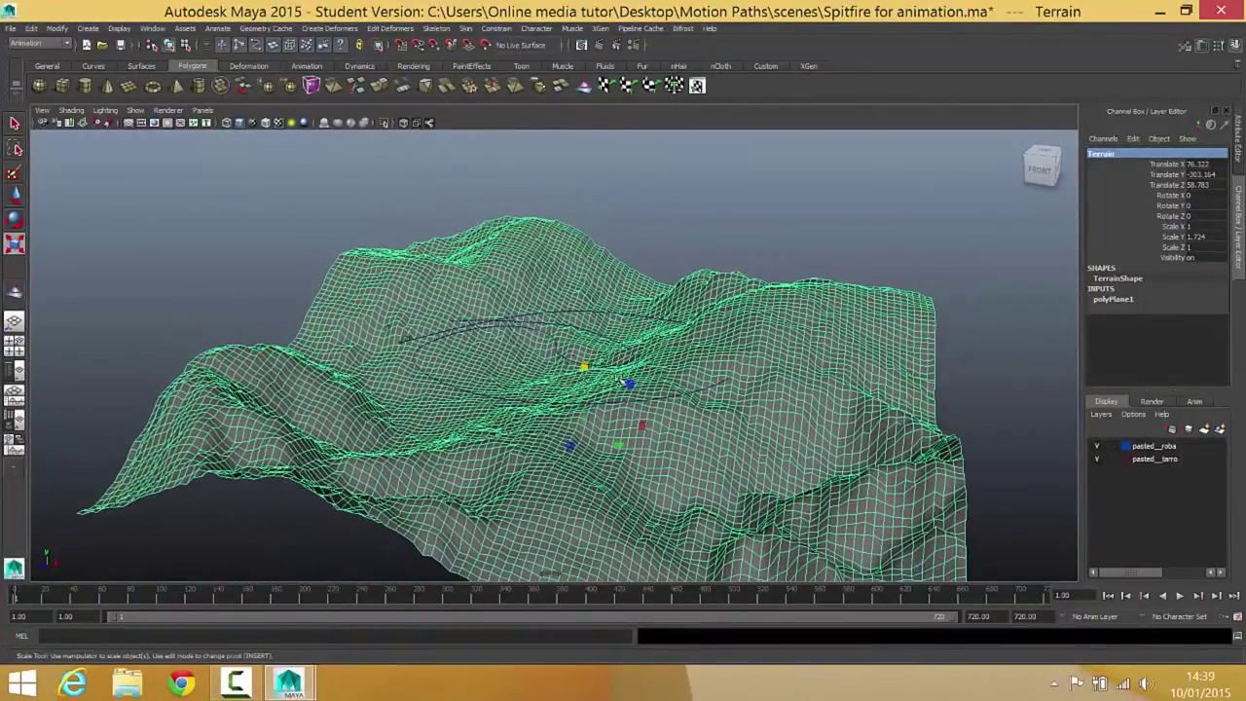
{"action": "key", "text": "w"}
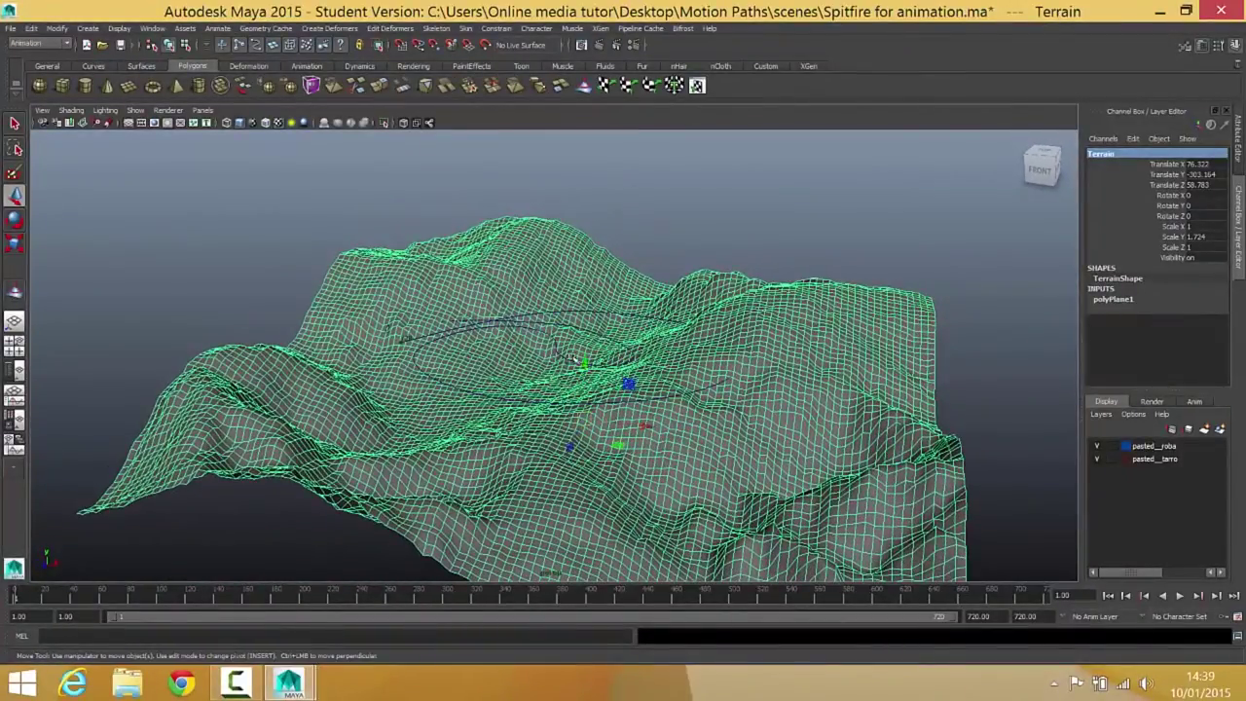
{"action": "left_click_drag", "start_coordinate": [587, 362], "coordinate": [587, 394]}
{"action": "left_click_drag", "start_coordinate": [601, 401], "coordinate": [693, 384]}
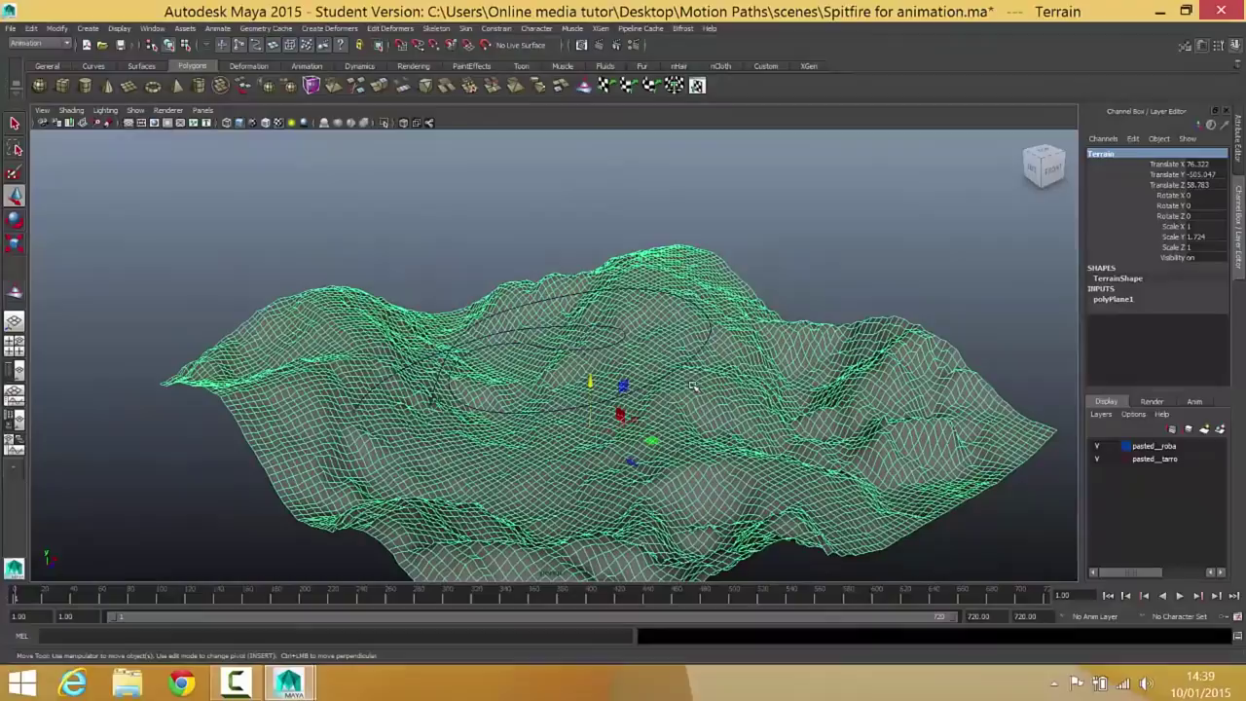
Step: In the Hypershade/Persp layout, create a Lambert material and rename lambert7 to terrainM
{"action": "left_click", "coordinate": [12, 418]}
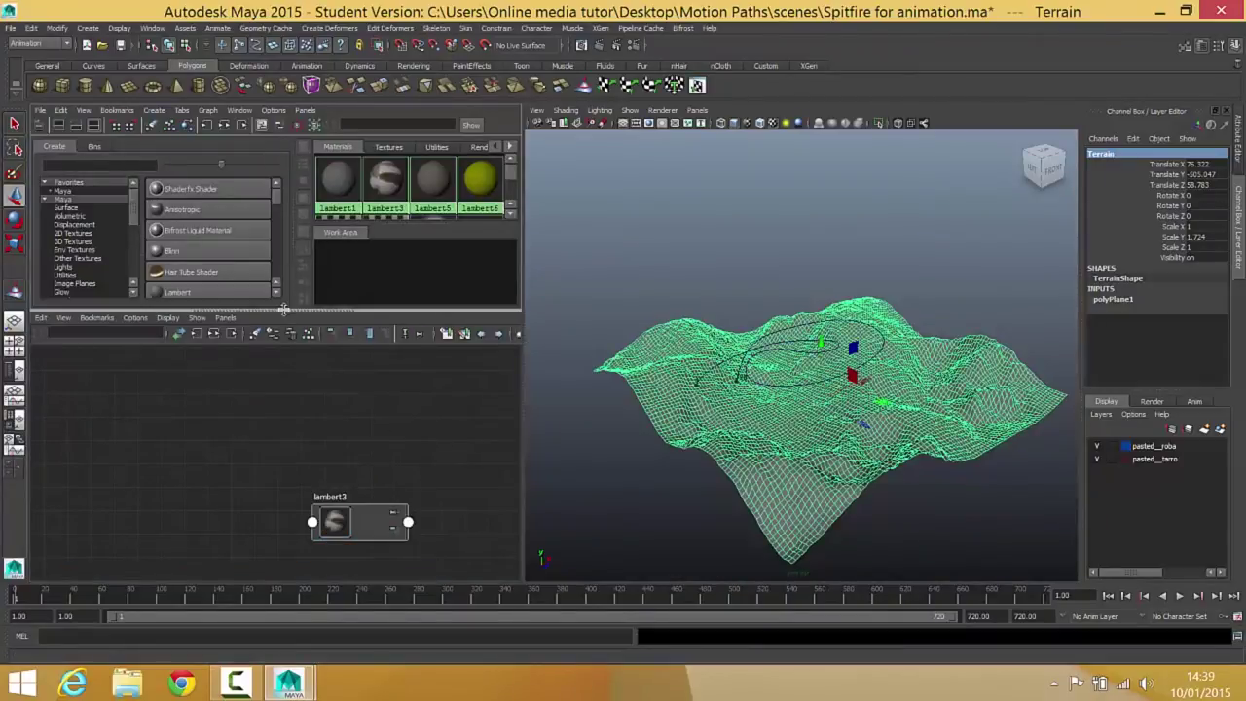
{"action": "left_click_drag", "start_coordinate": [283, 309], "coordinate": [311, 580]}
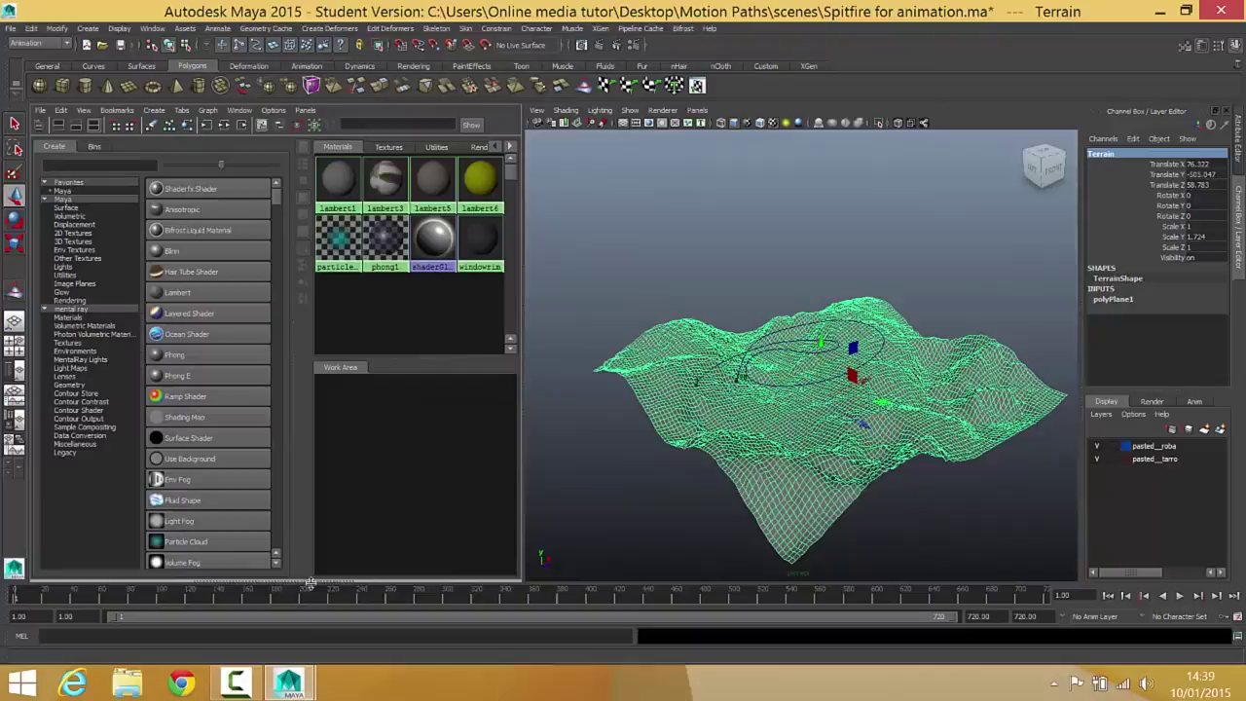
{"action": "left_click", "coordinate": [177, 293]}
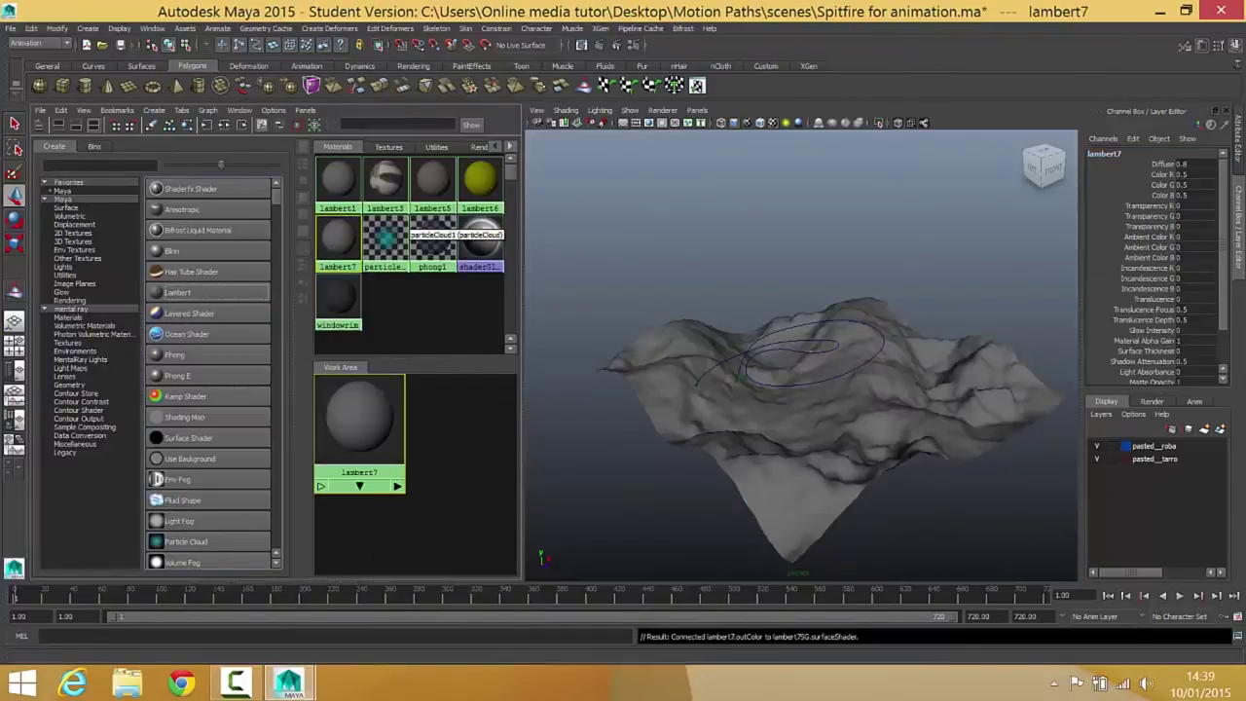
{"action": "left_click", "coordinate": [1104, 152]}
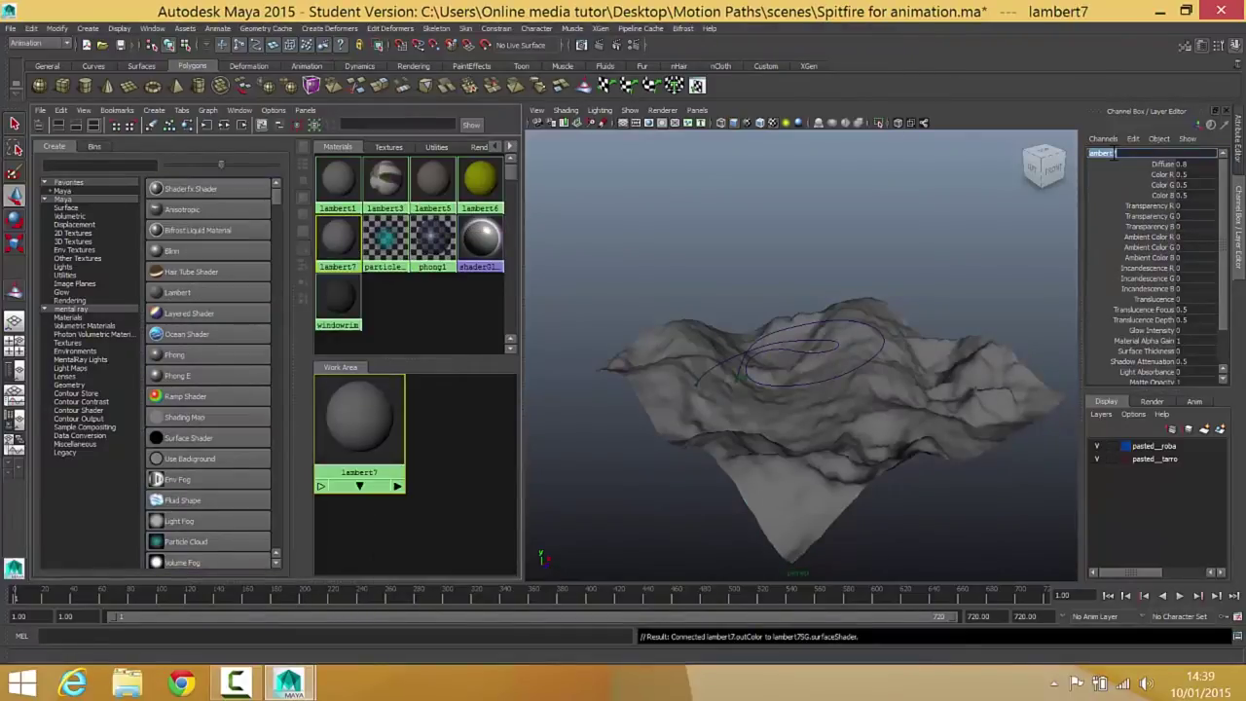
{"action": "type", "text": "terrainM"}
{"action": "key", "text": "Return"}
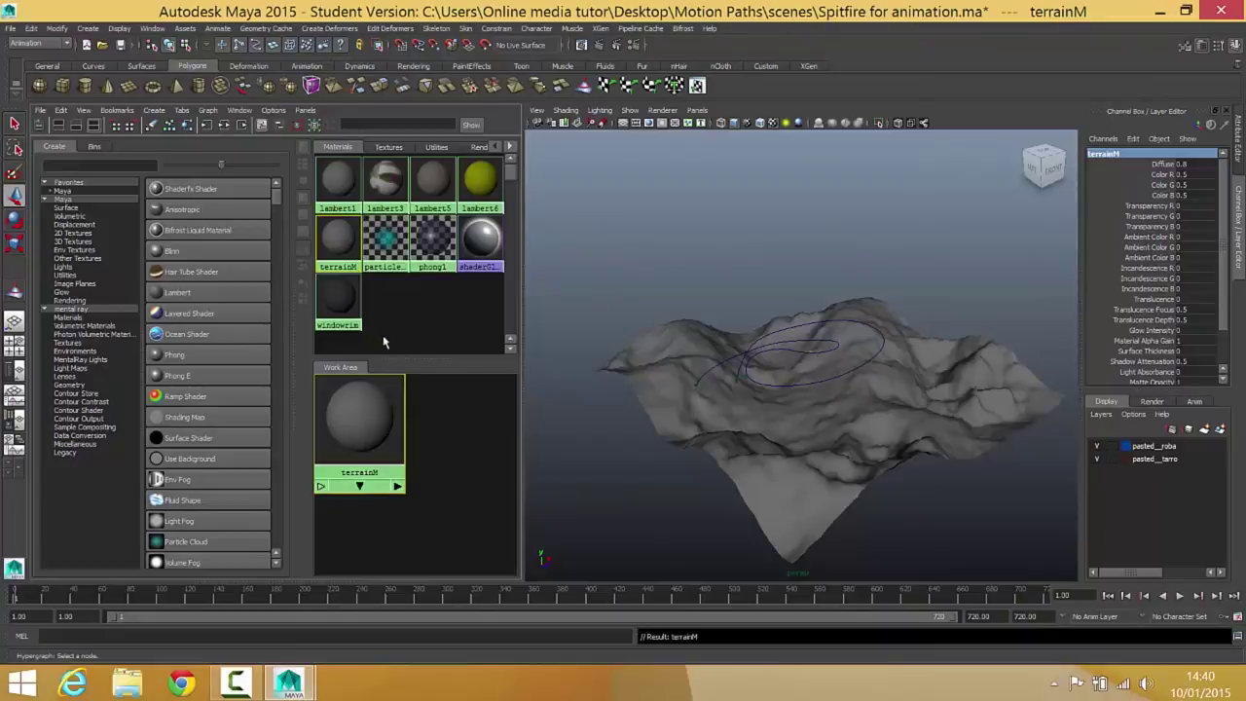
Step: Connect a File texture loading sourceimages/texture.jpg to terrainM's Color attribute
{"action": "left_click", "coordinate": [1239, 132]}
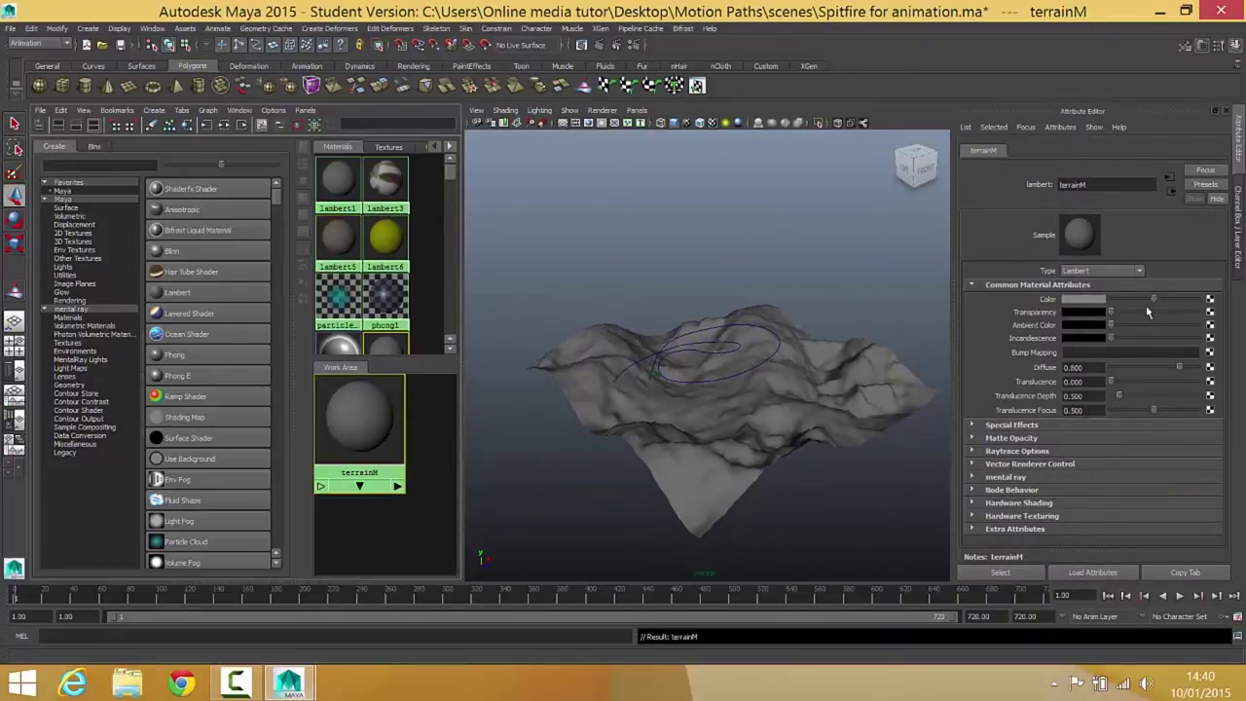
{"action": "left_click", "coordinate": [1210, 299]}
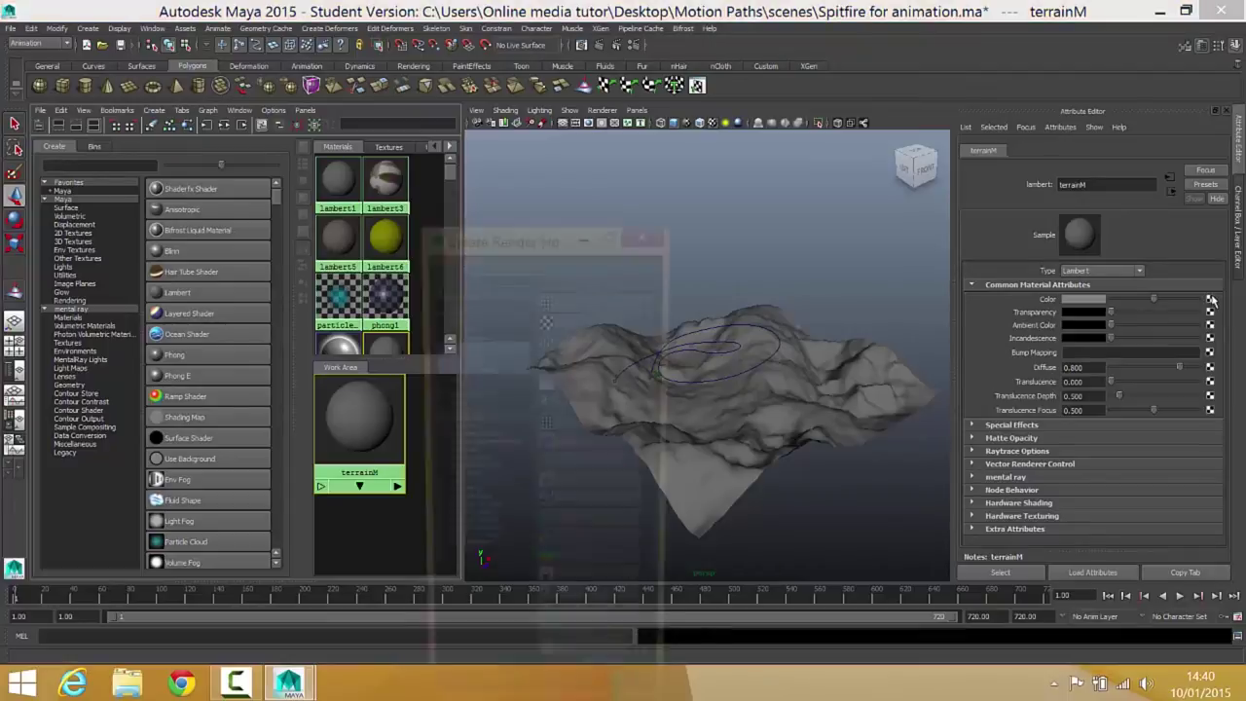
{"action": "left_click", "coordinate": [565, 363]}
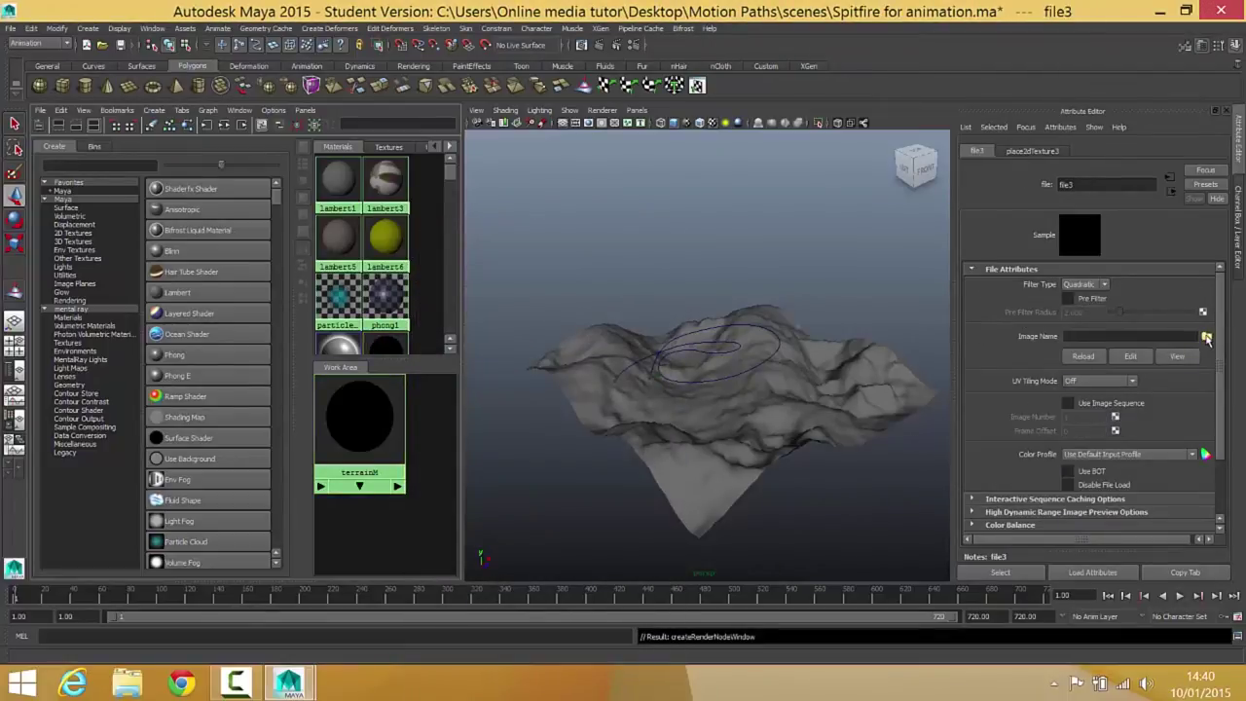
{"action": "left_click", "coordinate": [1206, 336]}
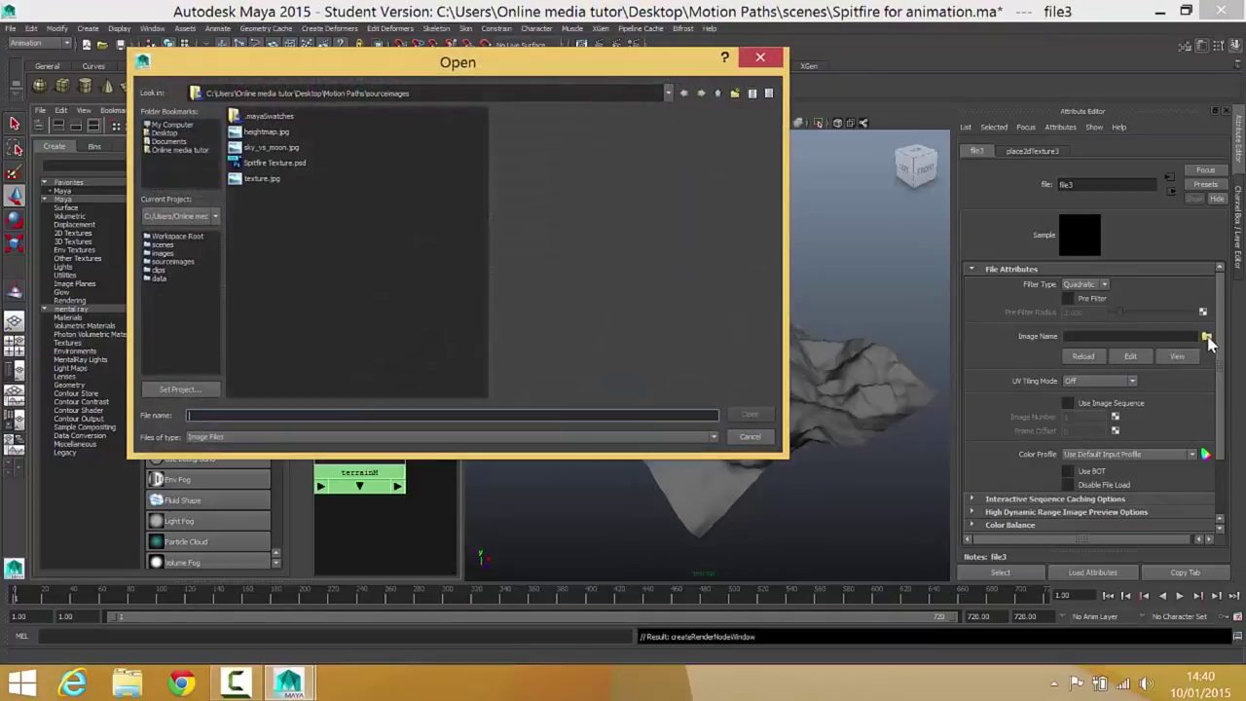
{"action": "left_click", "coordinate": [260, 180]}
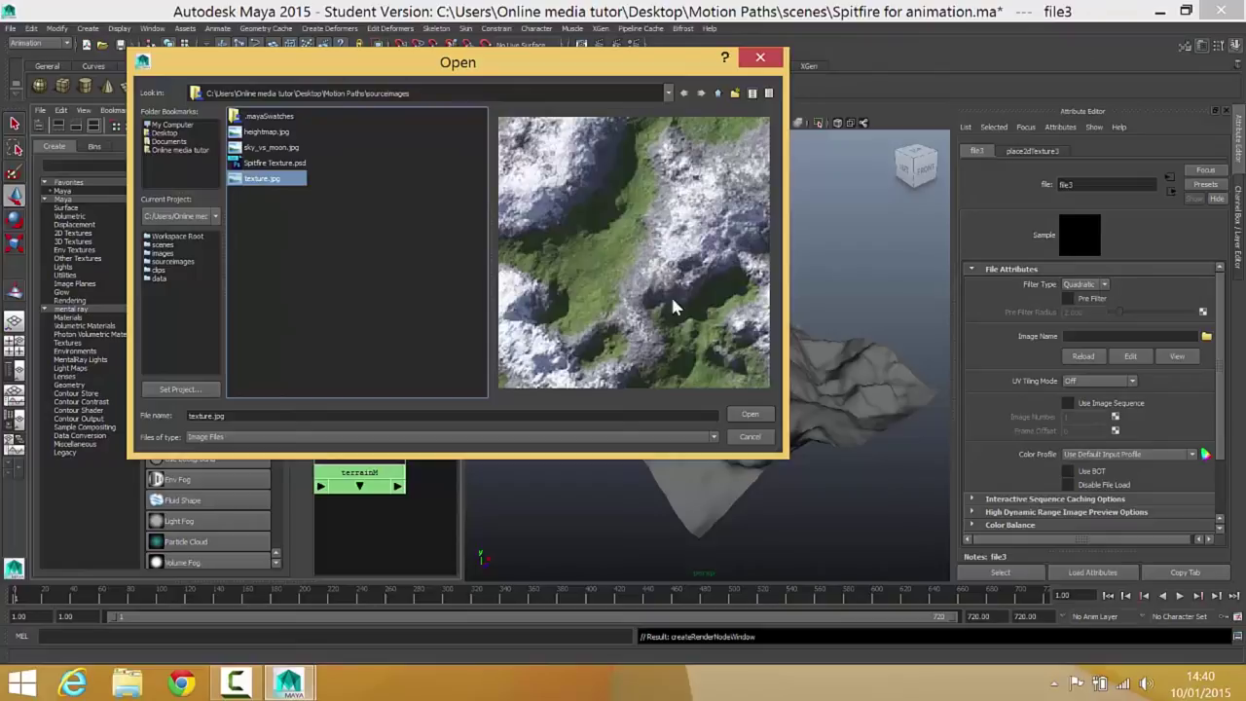
{"action": "left_click", "coordinate": [746, 416]}
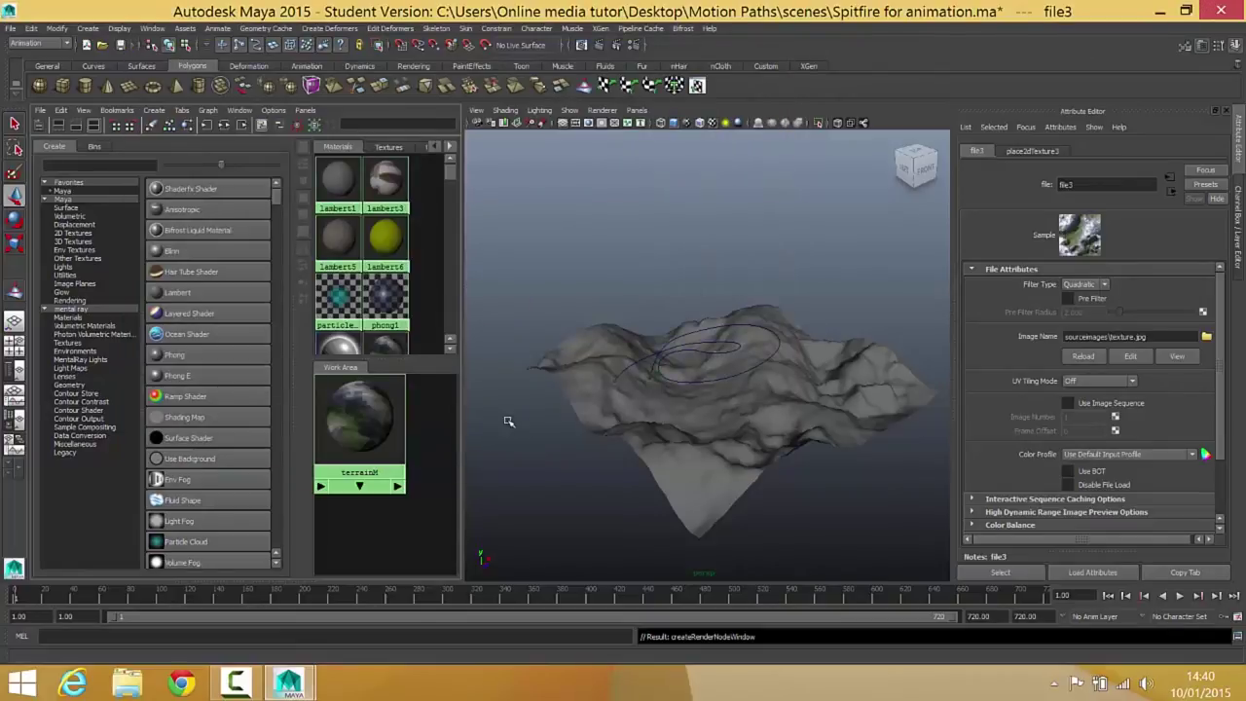
{"action": "scroll", "coordinate": [370, 296], "scroll_direction": "down", "scroll_amount": 1}
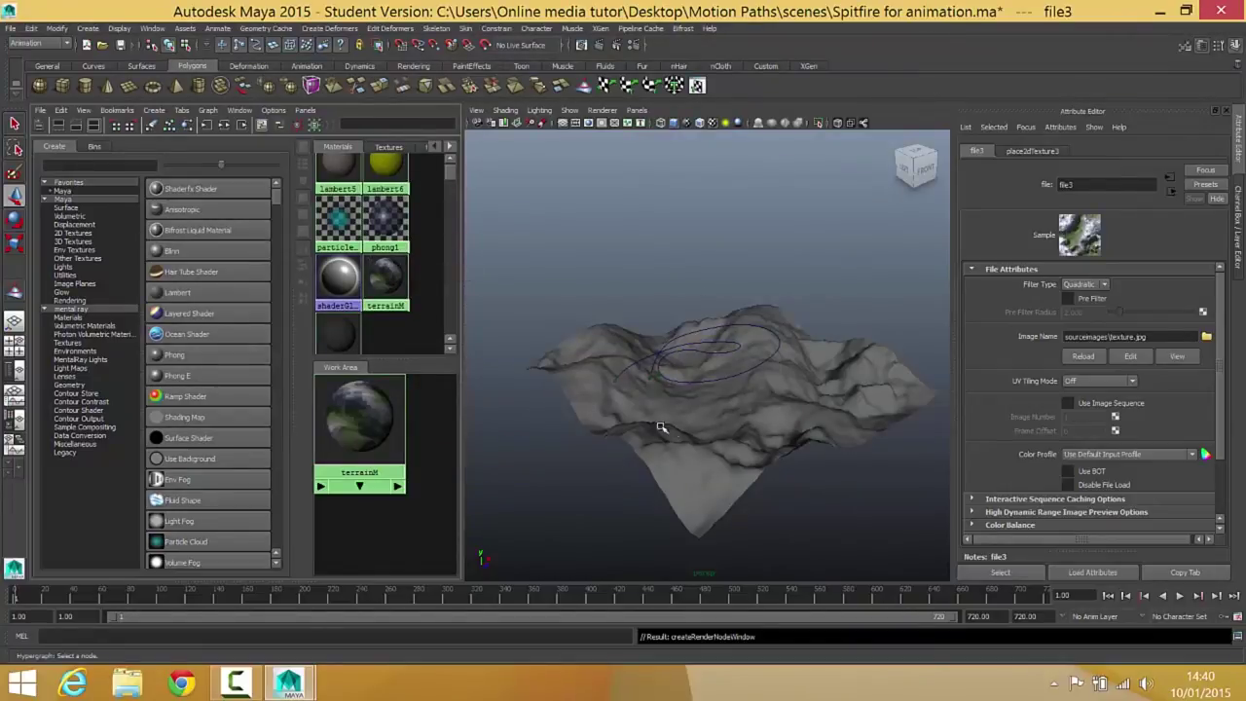
Step: Drag terrainM onto the Terrain mesh and switch the viewport to textured display
{"action": "left_click", "coordinate": [385, 279]}
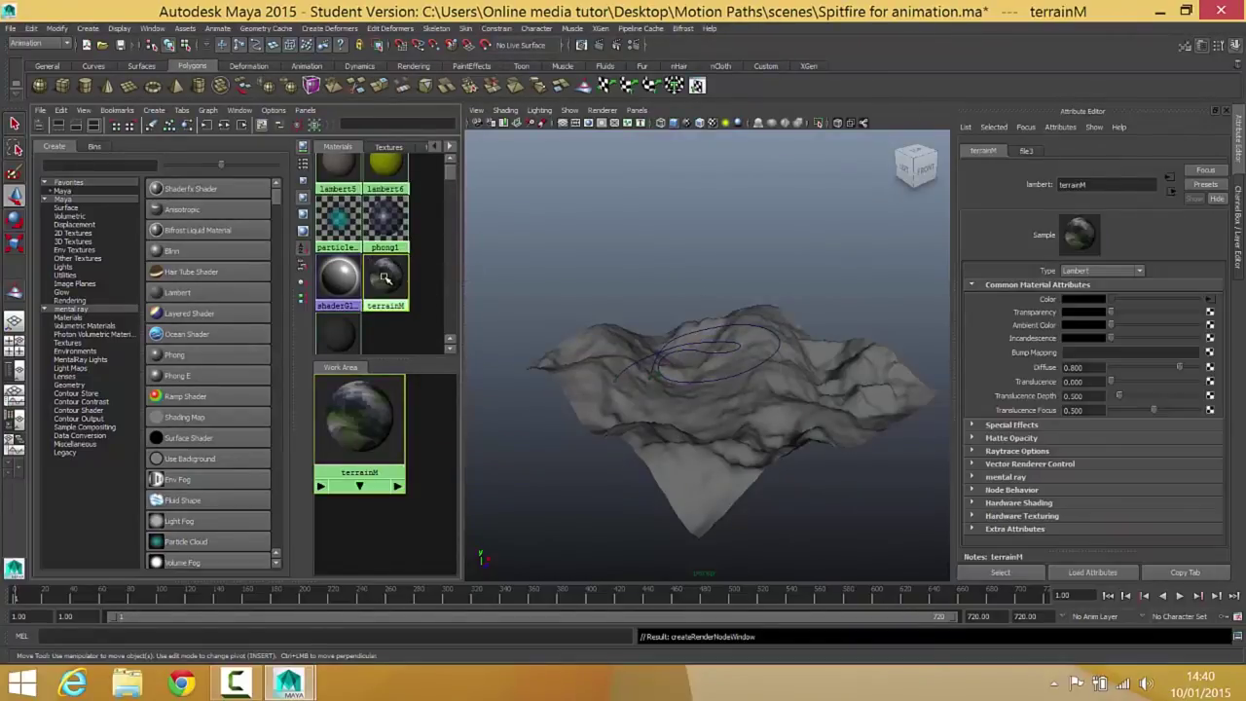
{"action": "middle_click_drag", "start_coordinate": [384, 278], "coordinate": [628, 445]}
{"action": "middle_click_drag", "start_coordinate": [705, 465], "coordinate": [705, 466]}
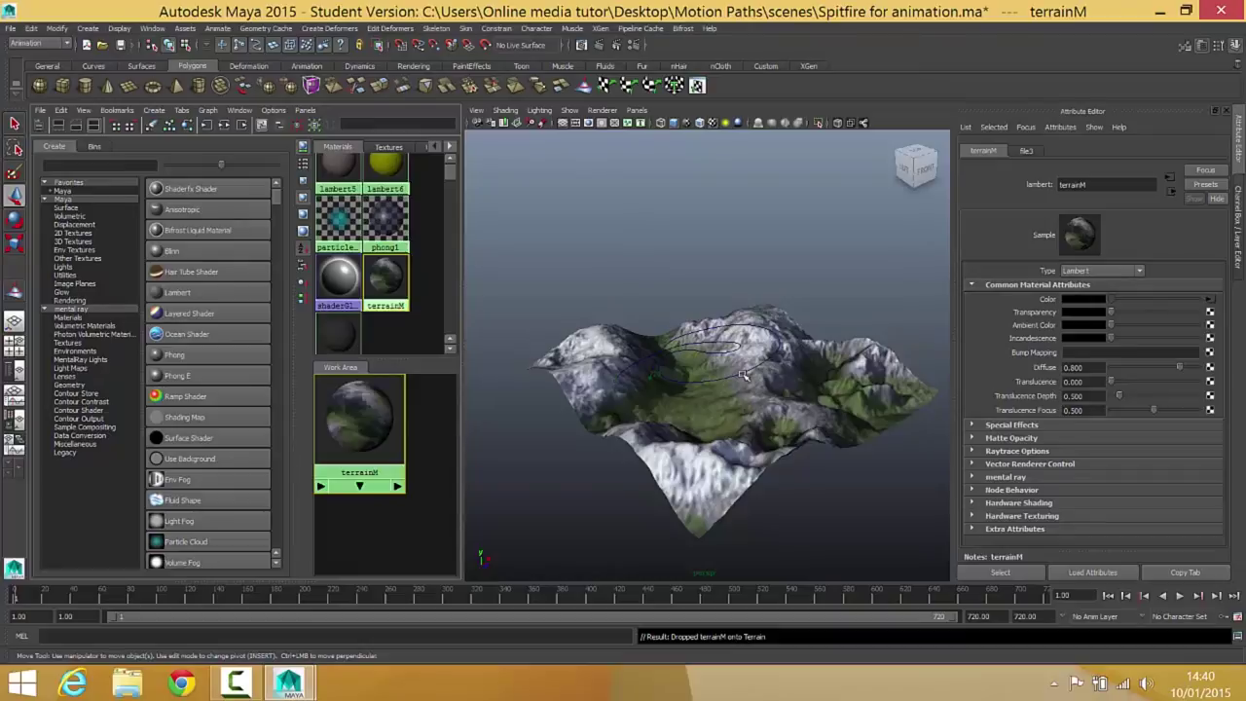
{"action": "key", "text": "5"}
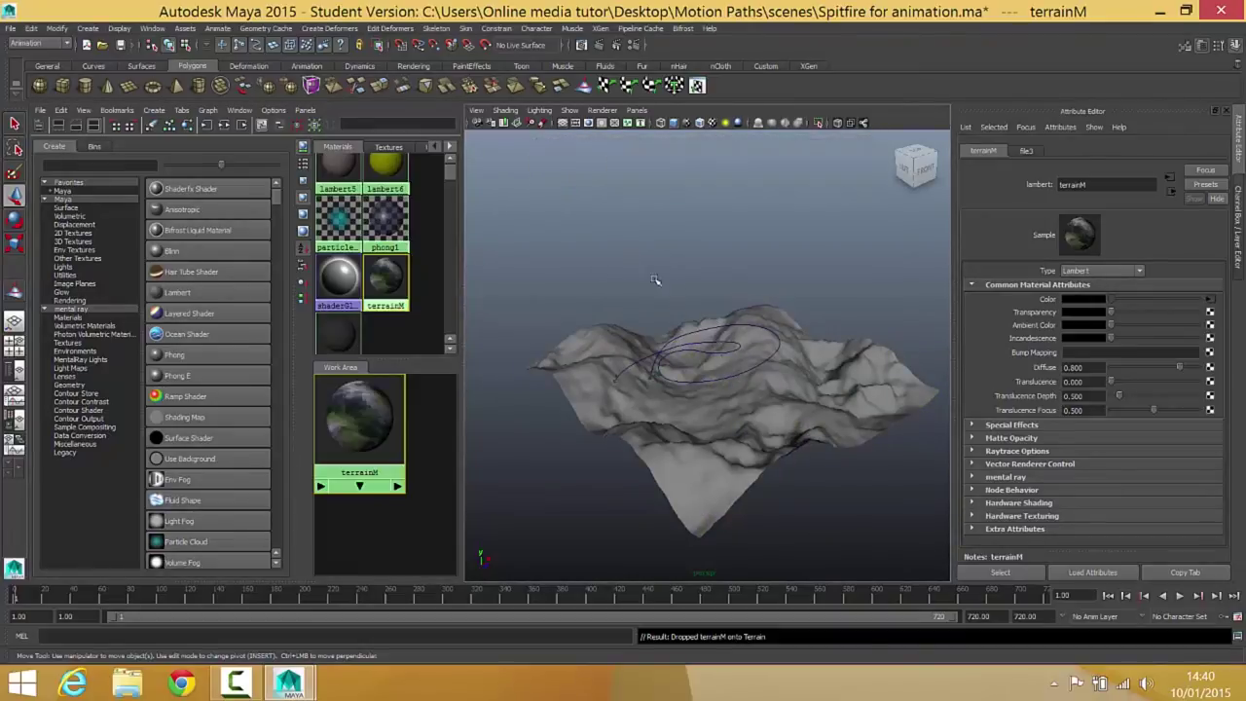
{"action": "key", "text": "6"}
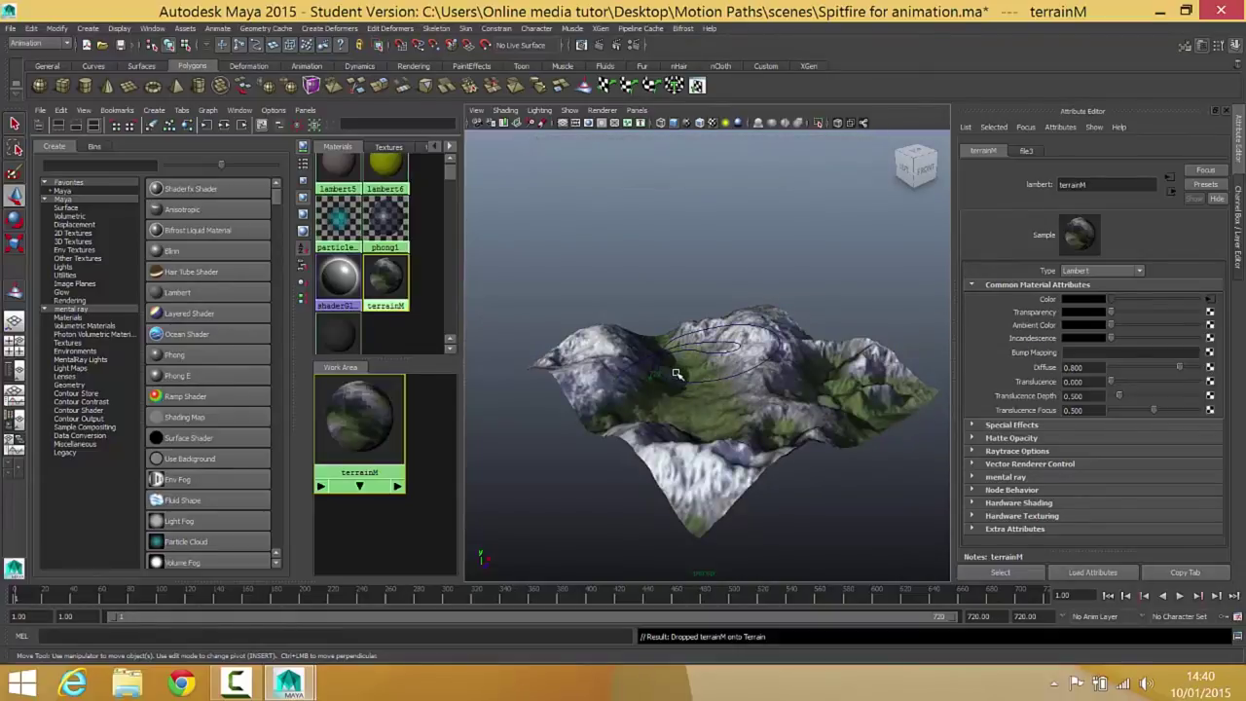
{"action": "left_click", "coordinate": [15, 321]}
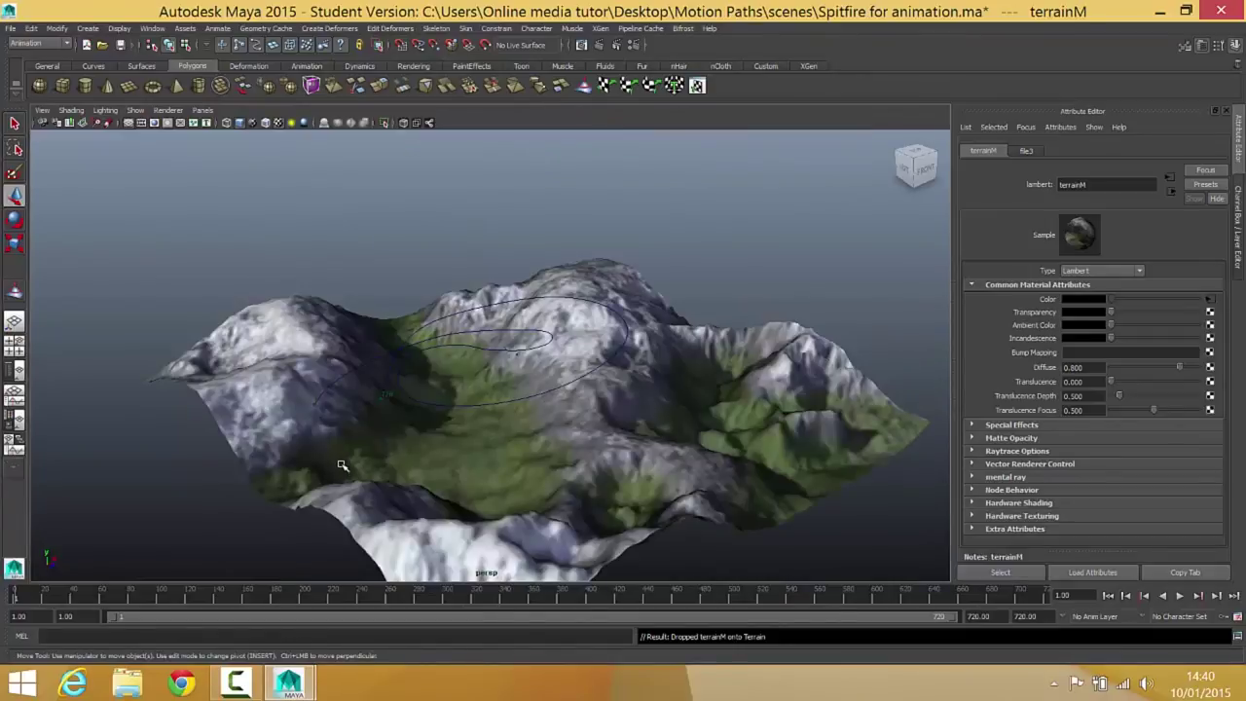
{"action": "left_click_drag", "start_coordinate": [439, 467], "coordinate": [329, 450], "text": "alt"}
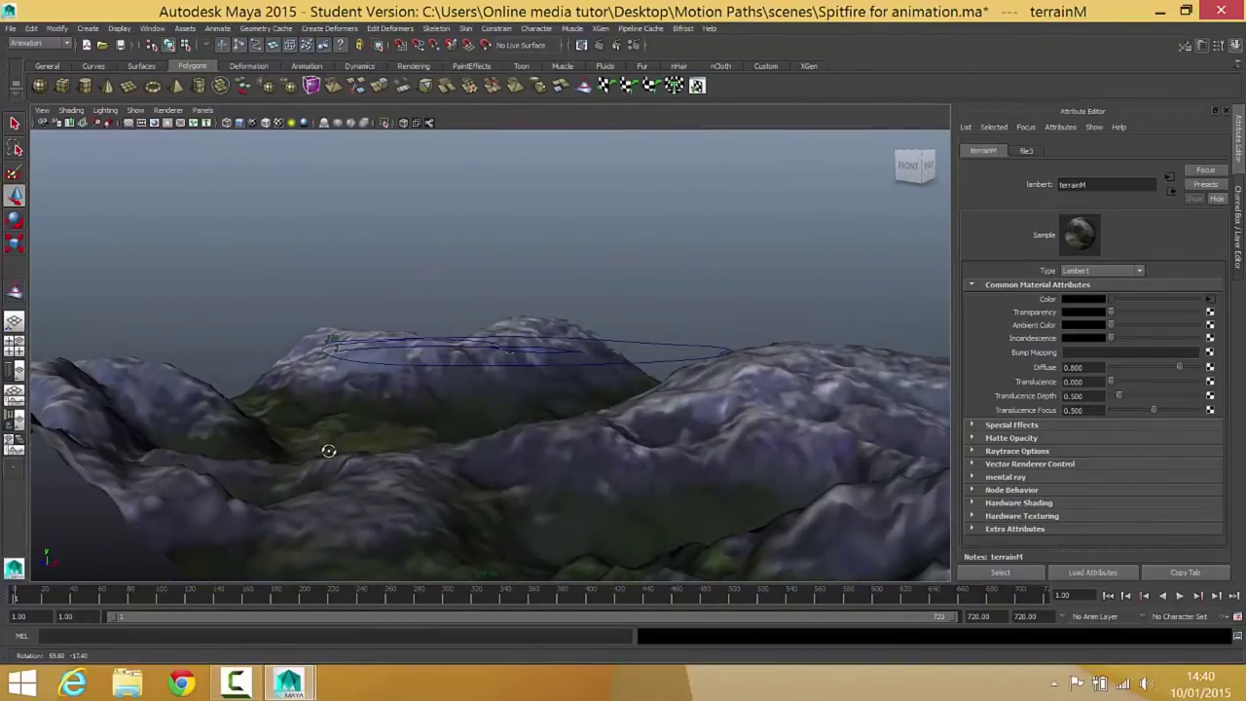